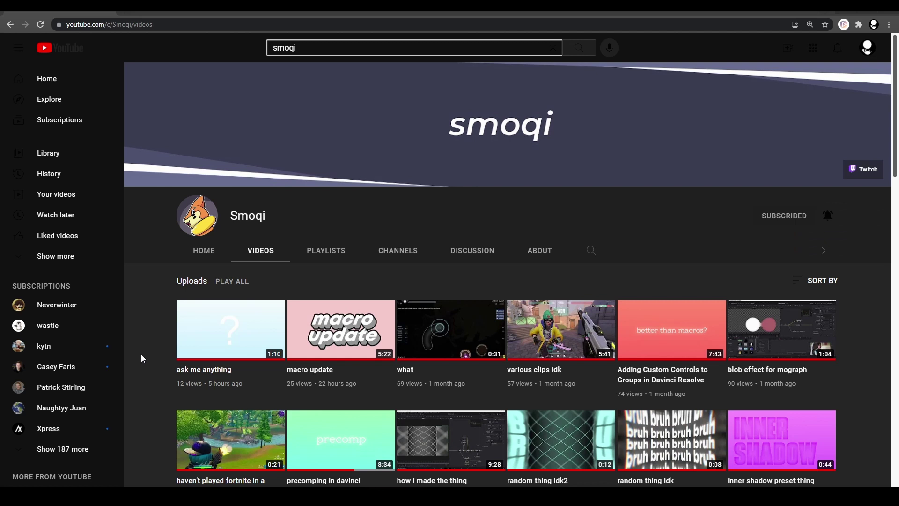
# Look through the uploaded videos on the Smoqi YouTube channel
pyautogui.scroll(-3, 862, 272)
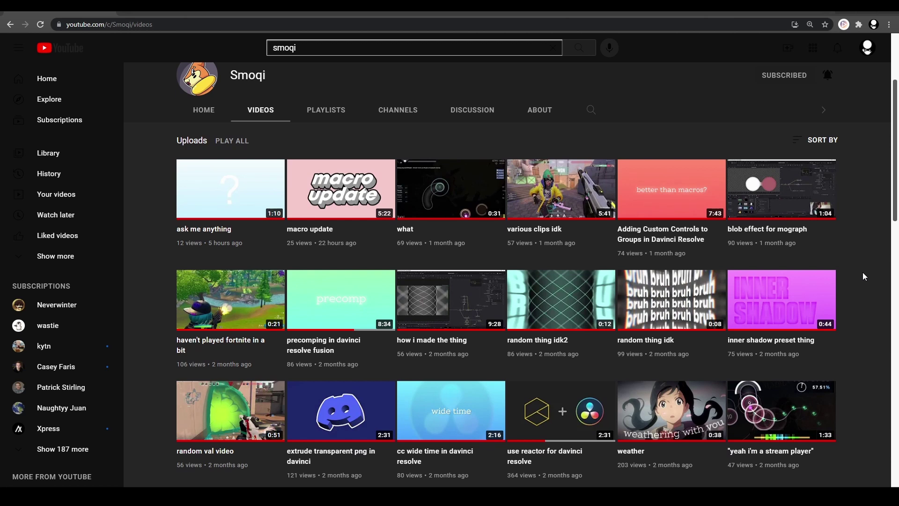
pyautogui.scroll(-8, 862, 269)
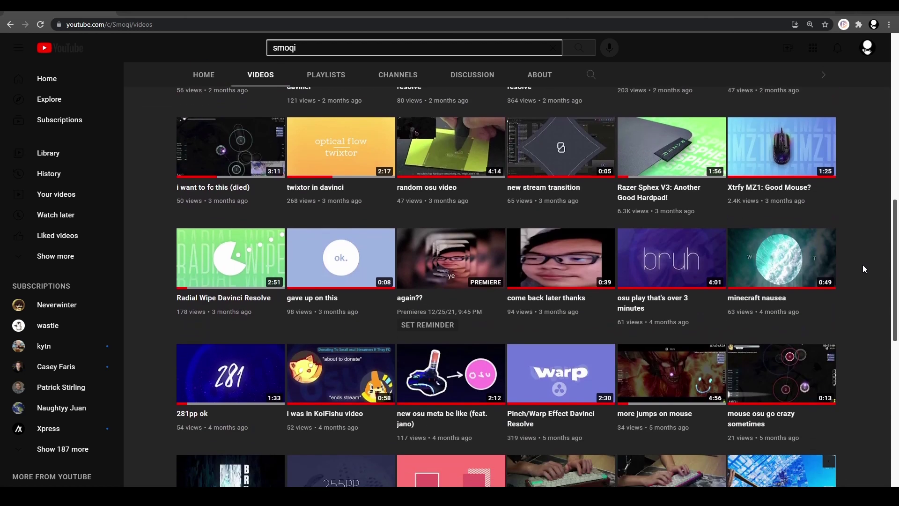
pyautogui.scroll(-3, 856, 278)
pyautogui.scroll(2, 215, 201)
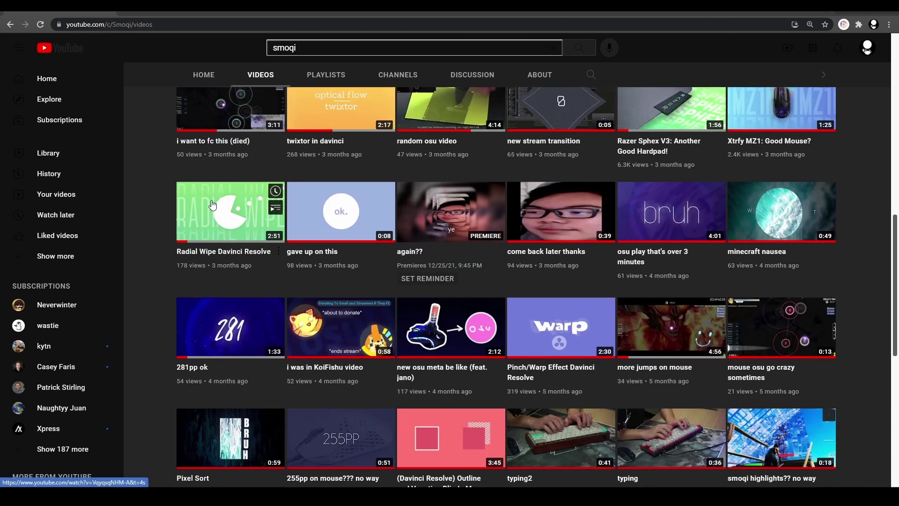
pyautogui.scroll(2, 852, 275)
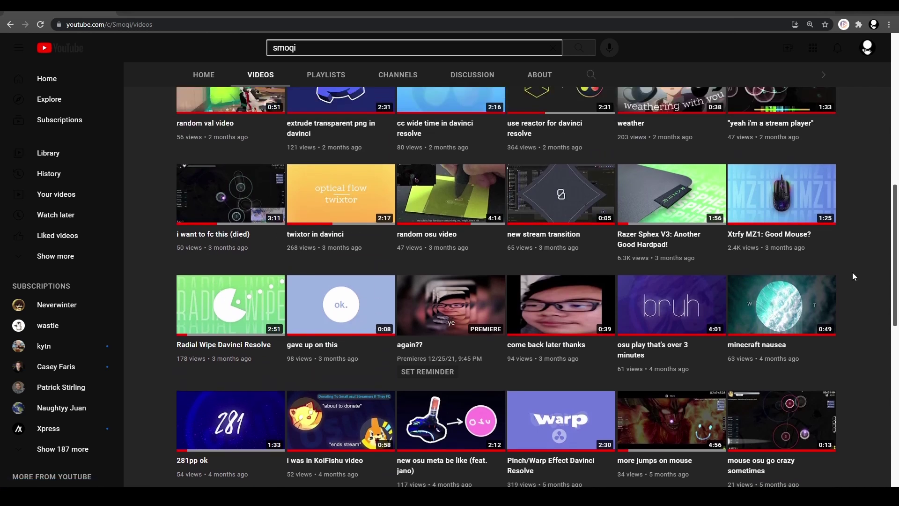
pyautogui.scroll(4, 852, 276)
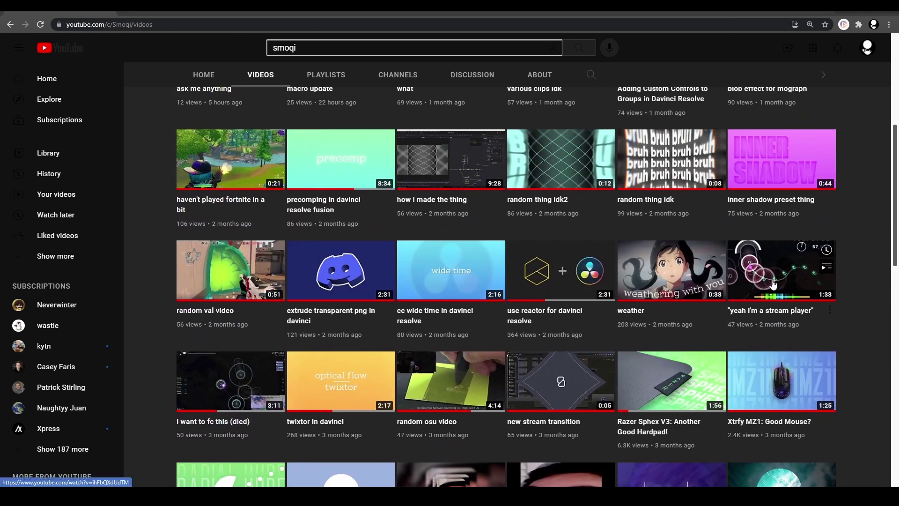
pyautogui.scroll(2, 869, 240)
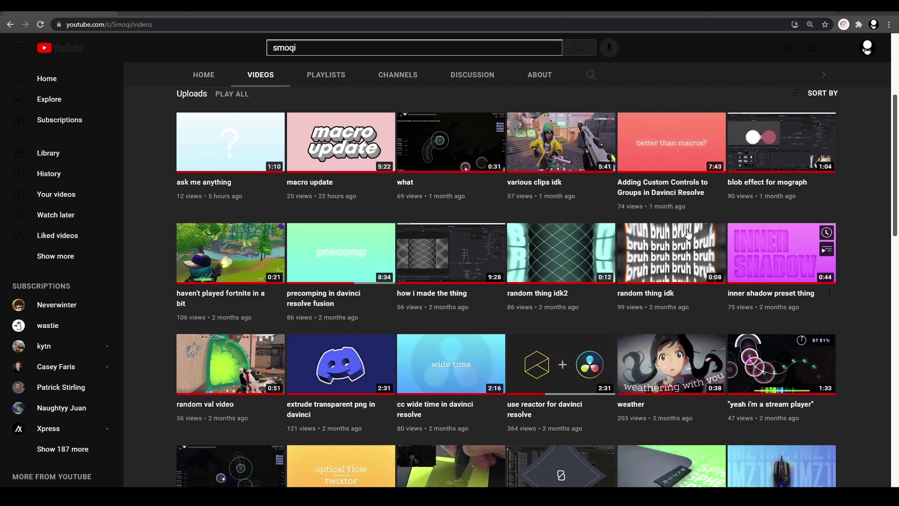
pyautogui.scroll(1, 856, 234)
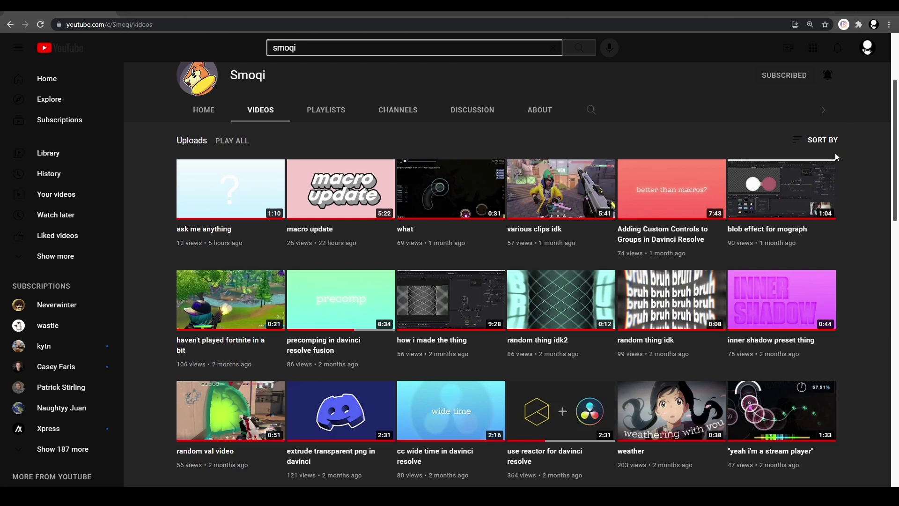
pyautogui.scroll(-1, 758, 225)
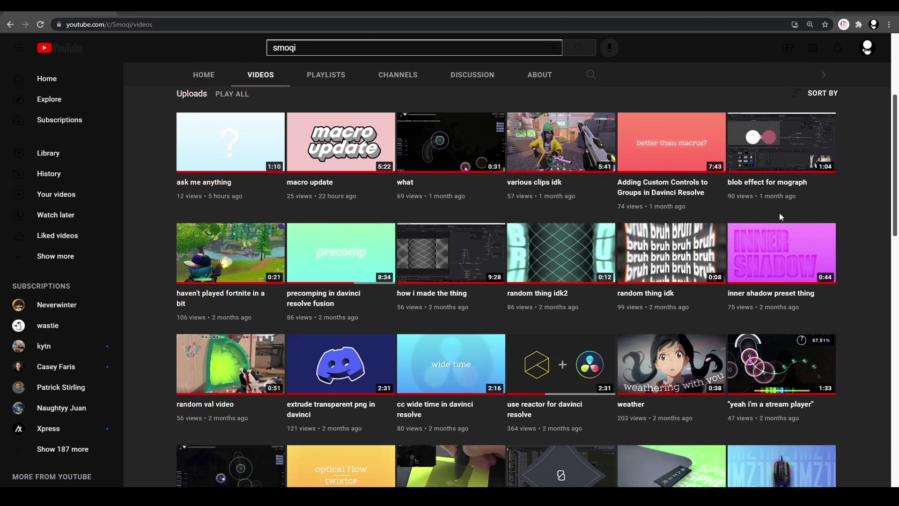
pyautogui.scroll(3, 805, 238)
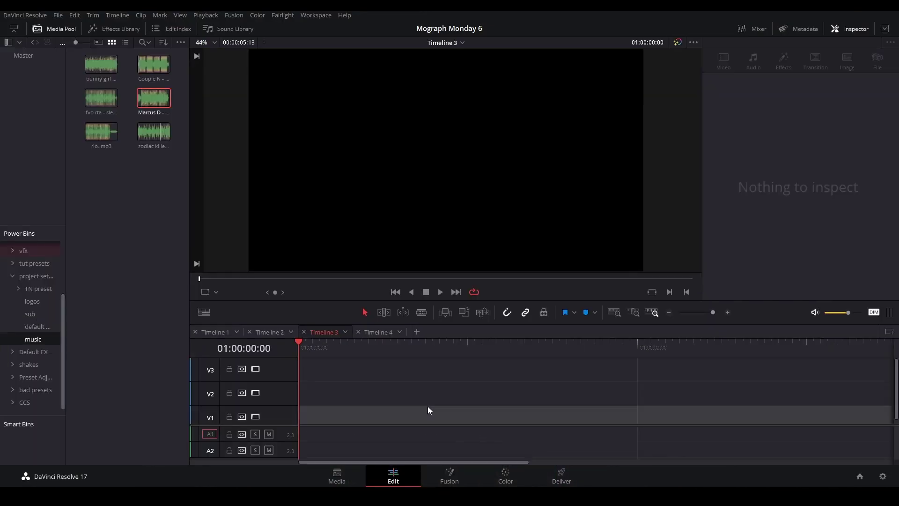
# Switch to DaVinci Resolve, add a Fusion Composition at the start of track V1 in Timeline 3 and open it in Fusion
pyautogui.click(113, 28)
pyautogui.moveTo(124, 358); pyautogui.dragTo(363, 407)
pyautogui.moveTo(417, 415); pyautogui.dragTo(418, 414)
pyautogui.click(518, 350)
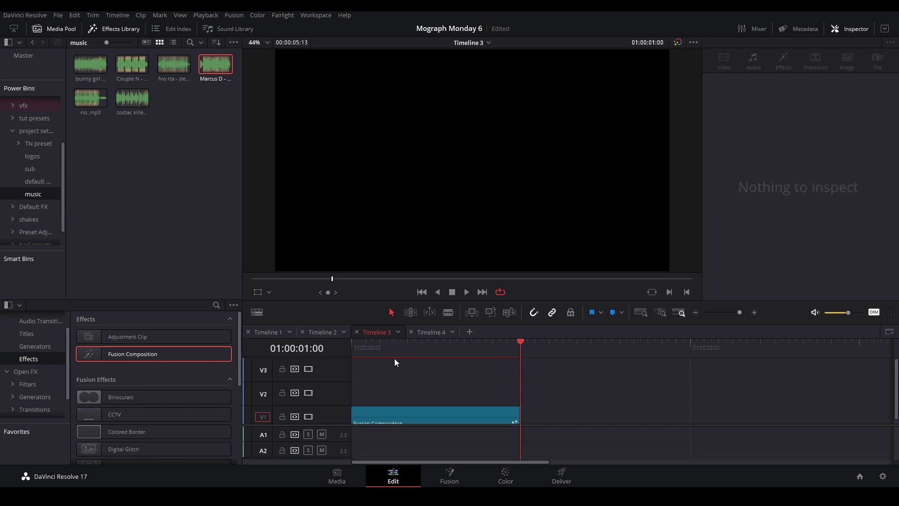
pyautogui.moveTo(396, 357); pyautogui.dragTo(310, 352)
pyautogui.click(465, 483)
pyautogui.click(465, 483)
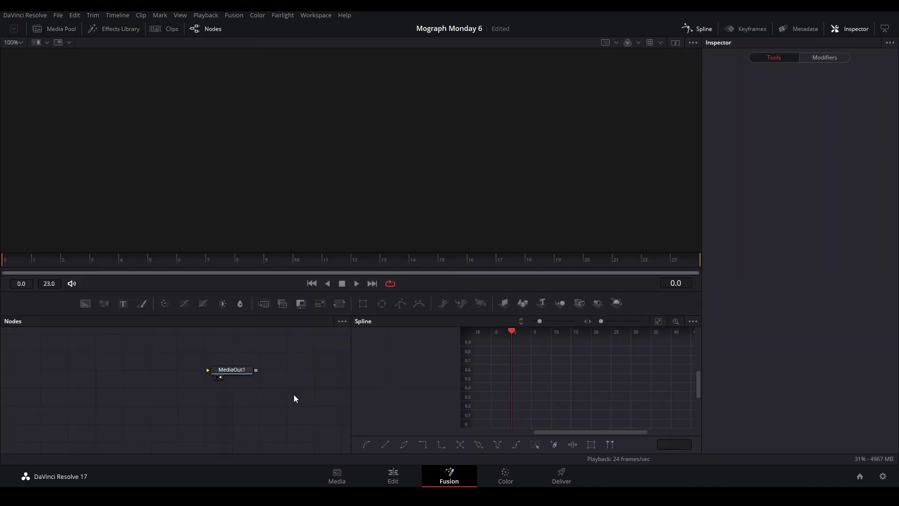
# Add a Background node feeding MediaOut1 and make it fully transparent
pyautogui.moveTo(86, 303); pyautogui.dragTo(521, 395)
pyautogui.moveTo(131, 414); pyautogui.dragTo(108, 405)
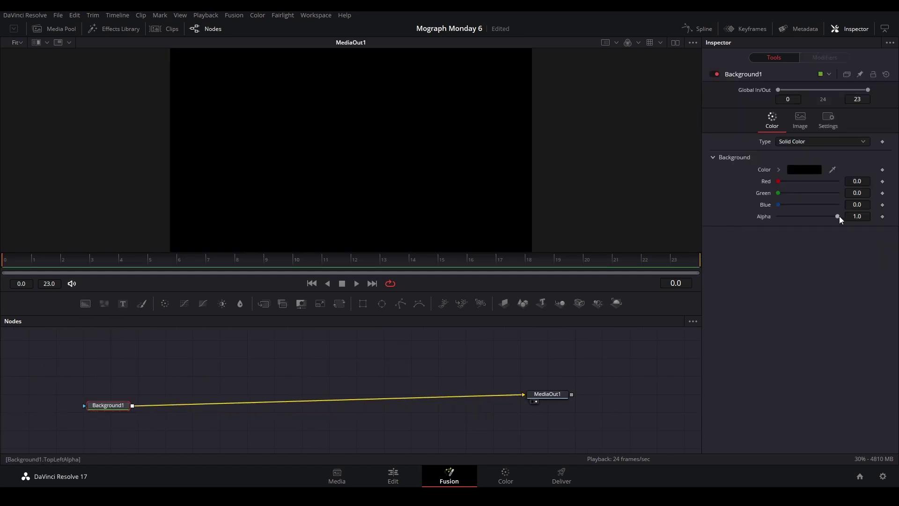
pyautogui.moveTo(838, 217); pyautogui.dragTo(772, 216)
pyautogui.moveTo(114, 403); pyautogui.dragTo(102, 391)
# Add a Text 3D node with a Renderer 3D node and merge the render over the background
pyautogui.click(299, 369)
pyautogui.moveTo(542, 303); pyautogui.dragTo(316, 347)
pyautogui.moveTo(616, 302); pyautogui.dragTo(309, 398)
pyautogui.moveTo(309, 377); pyautogui.dragTo(313, 364)
pyautogui.moveTo(311, 397); pyautogui.dragTo(112, 427)
# Set the 3D text to SMOQI in the Gotham Black font with tracking 0.945
pyautogui.click(319, 360)
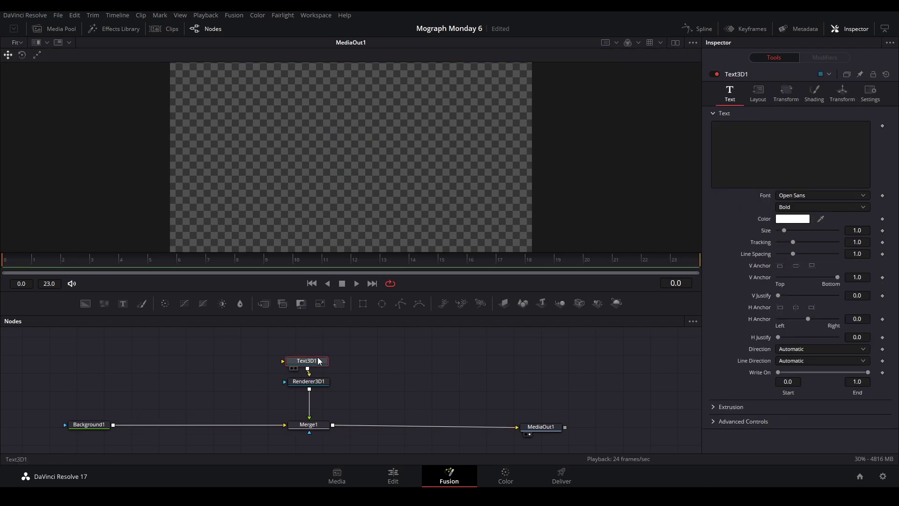
pyautogui.click(763, 154)
pyautogui.write('SMOQI')
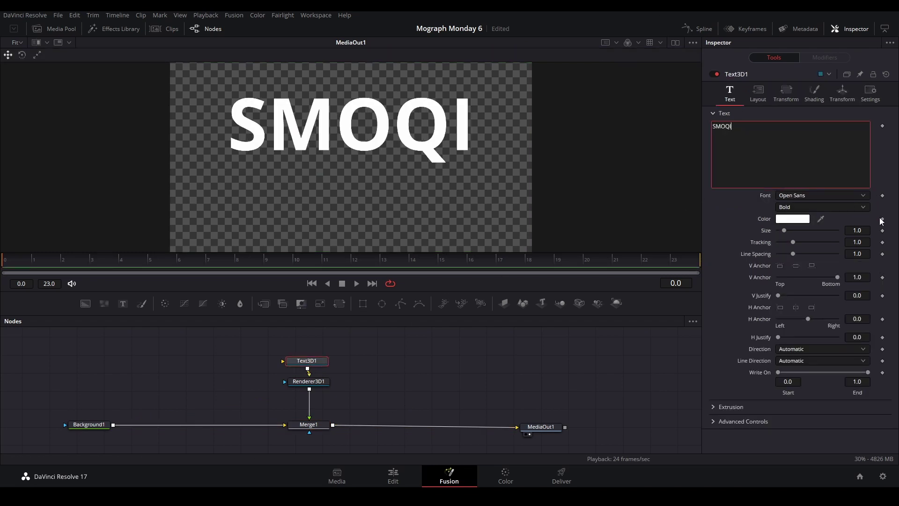
pyautogui.click(832, 196)
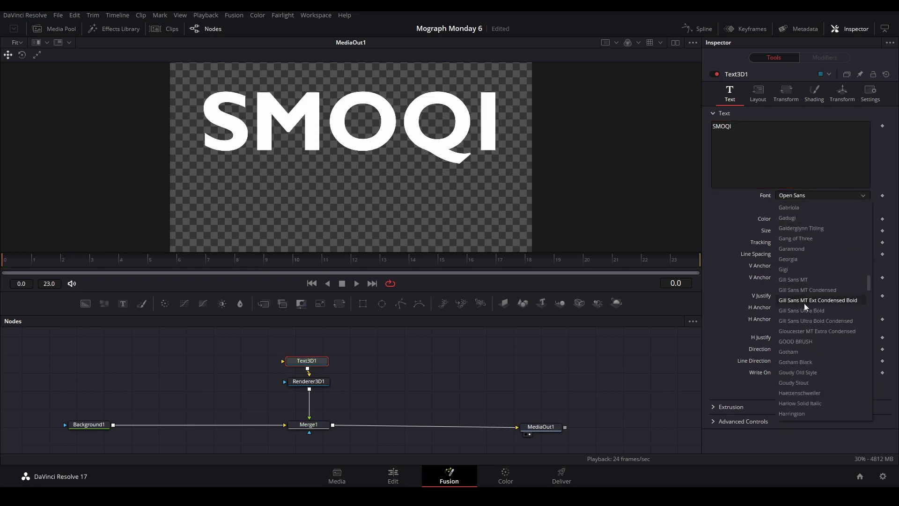
pyautogui.click(796, 362)
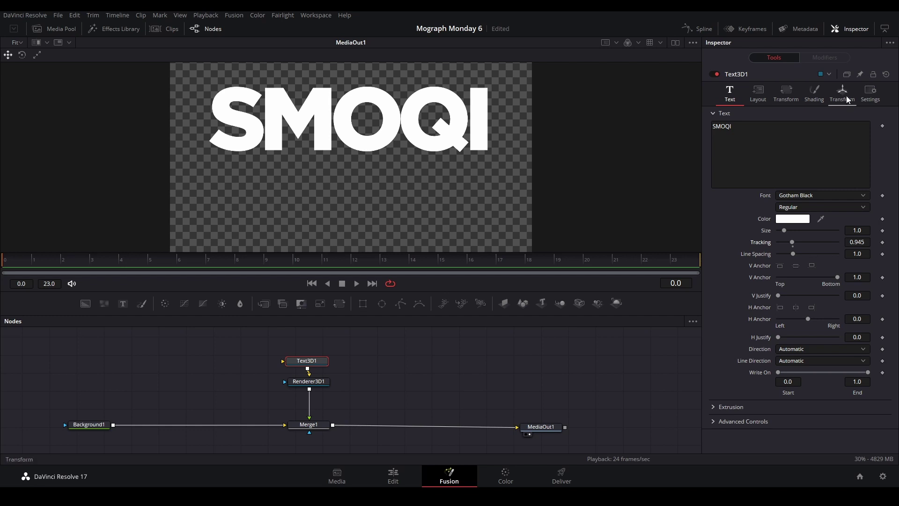
# Move the 3D text down to a Y translation of -0.24
pyautogui.click(846, 99)
pyautogui.moveTo(807, 148); pyautogui.dragTo(793, 137)
pyautogui.click(807, 153)
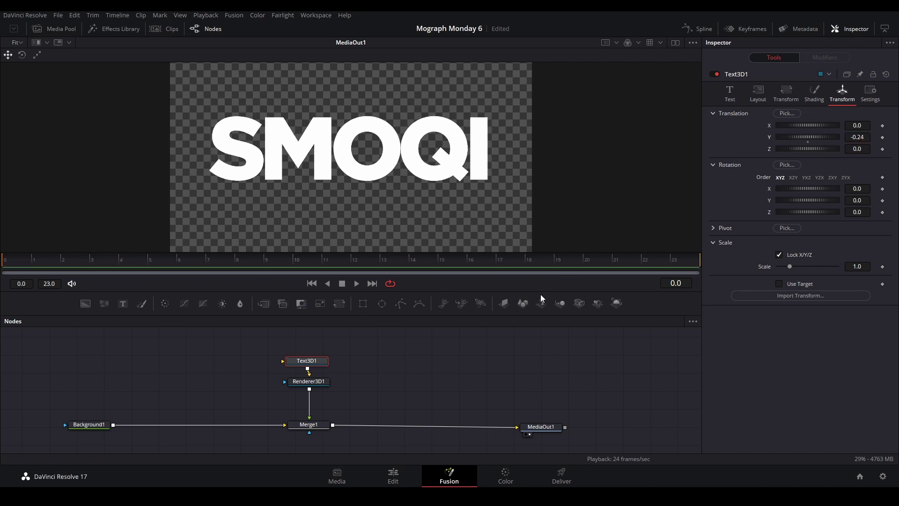
pyautogui.click(443, 362)
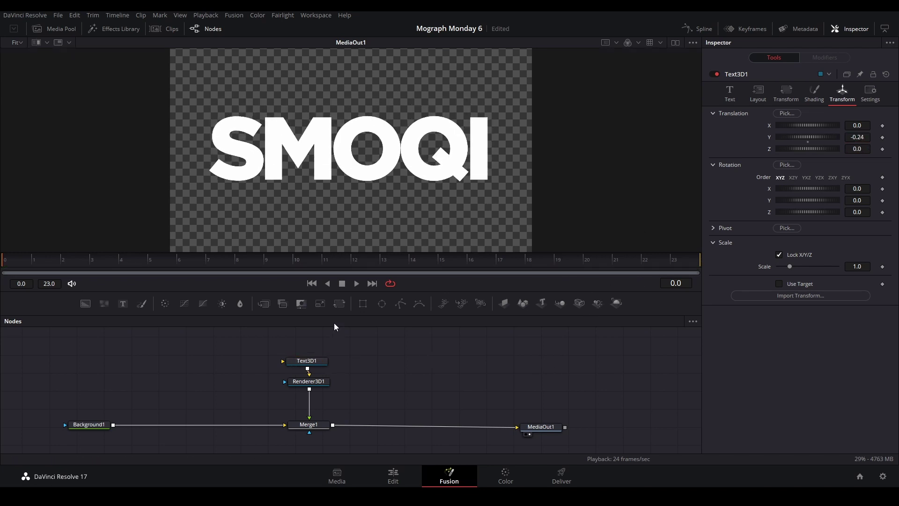
# Show Text3D1 in the perspective viewer and set the text's extrusion depth to 0.2
pyautogui.click(315, 361)
pyautogui.press('1')
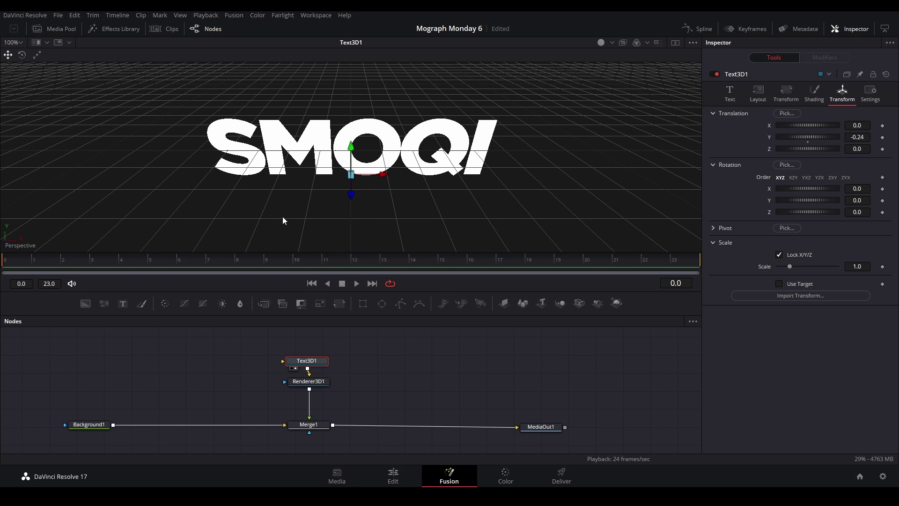
pyautogui.moveTo(297, 171); pyautogui.dragTo(398, 123)
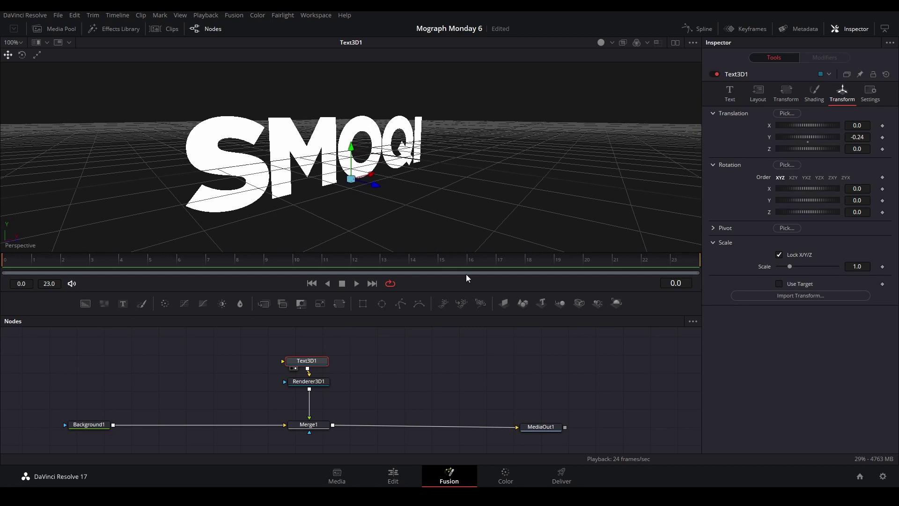
pyautogui.click(729, 93)
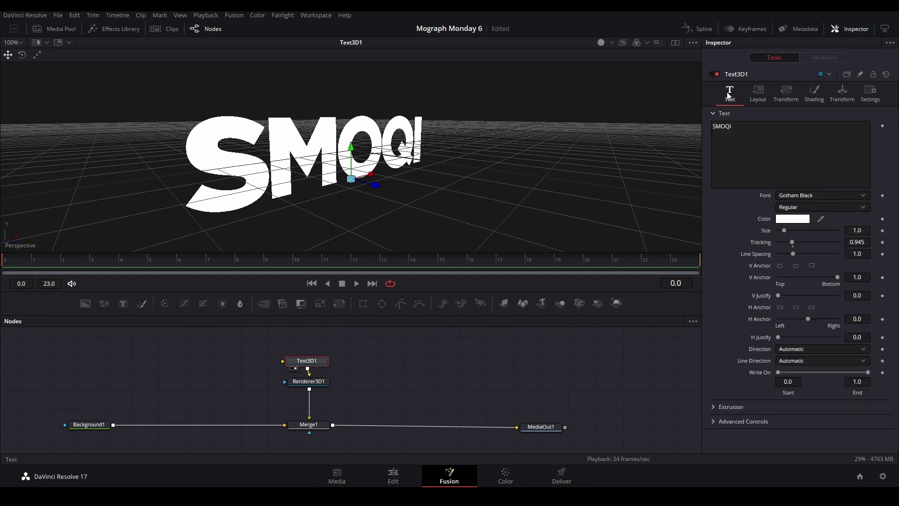
pyautogui.click(714, 407)
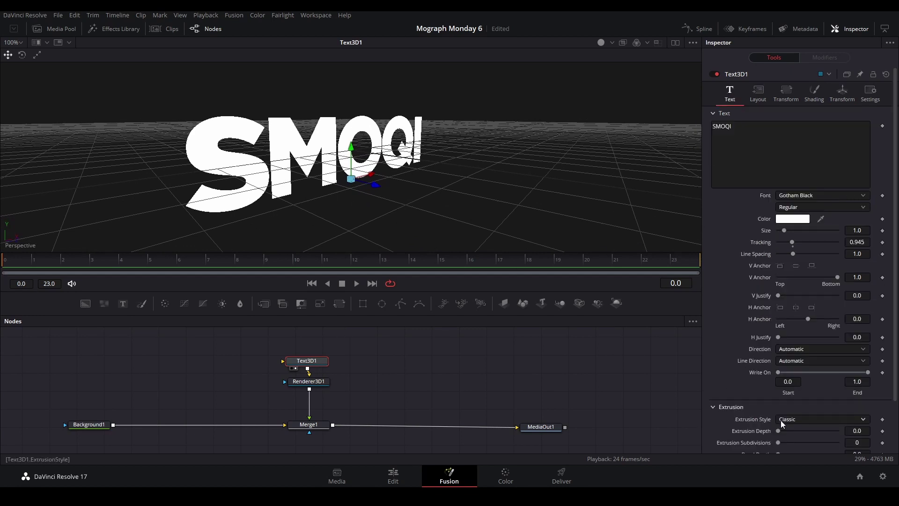
pyautogui.moveTo(778, 430); pyautogui.dragTo(837, 430)
pyautogui.moveTo(374, 211); pyautogui.dragTo(310, 189)
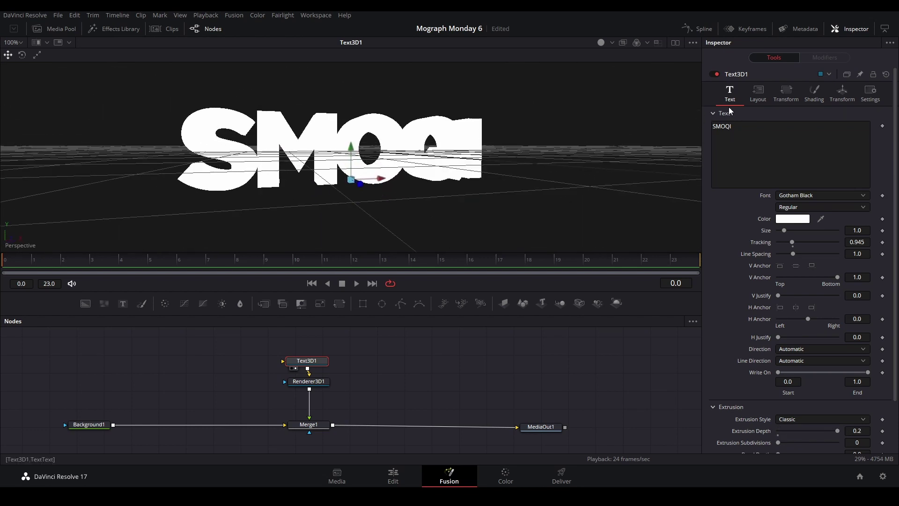
# Turn off Use One Material for the text and set the bevel material's color to coral red, green 0.431372 and blue 0.439215
pyautogui.click(821, 94)
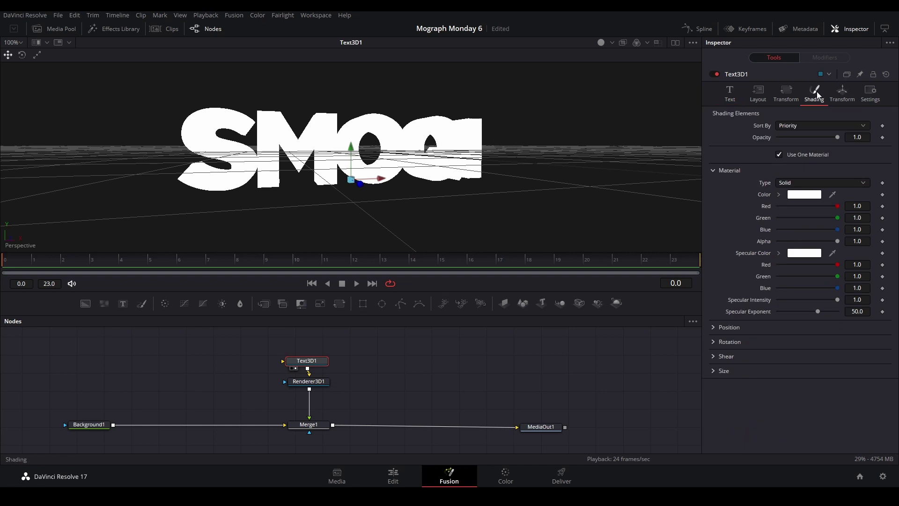
pyautogui.click(779, 155)
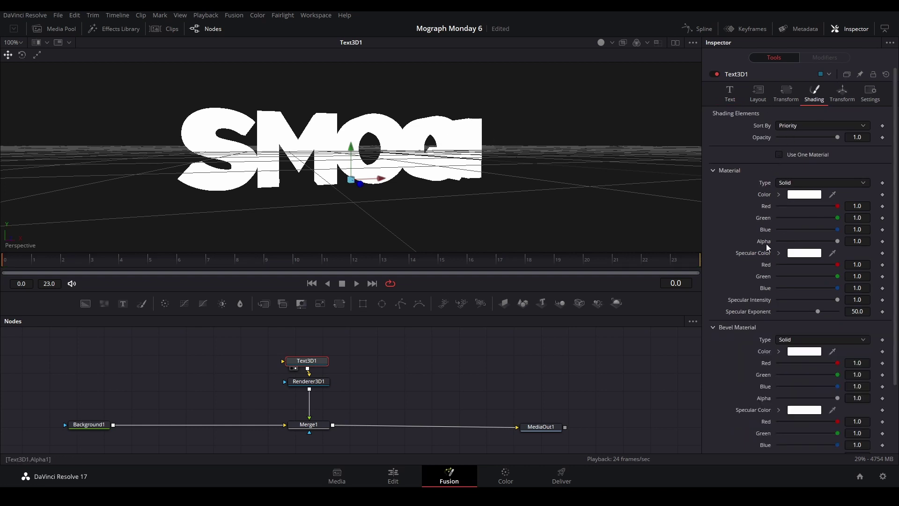
pyautogui.scroll(-2, 717, 327)
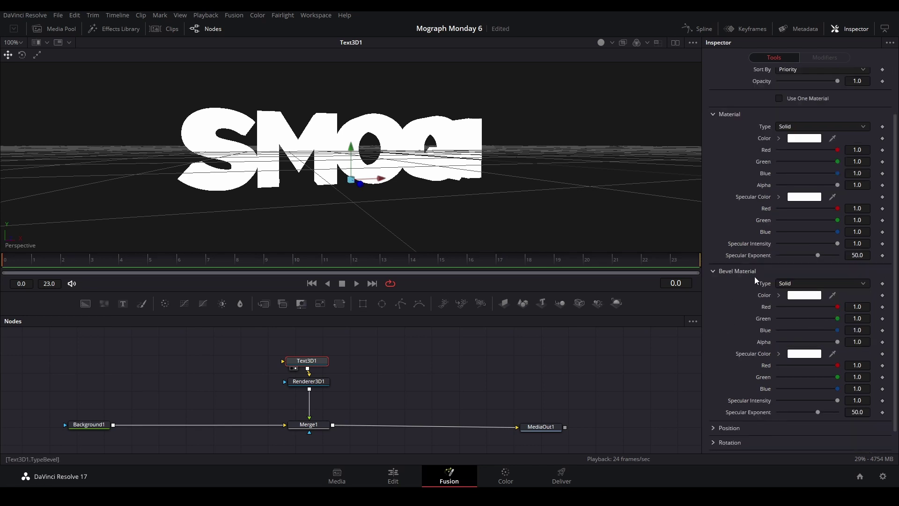
pyautogui.click(800, 296)
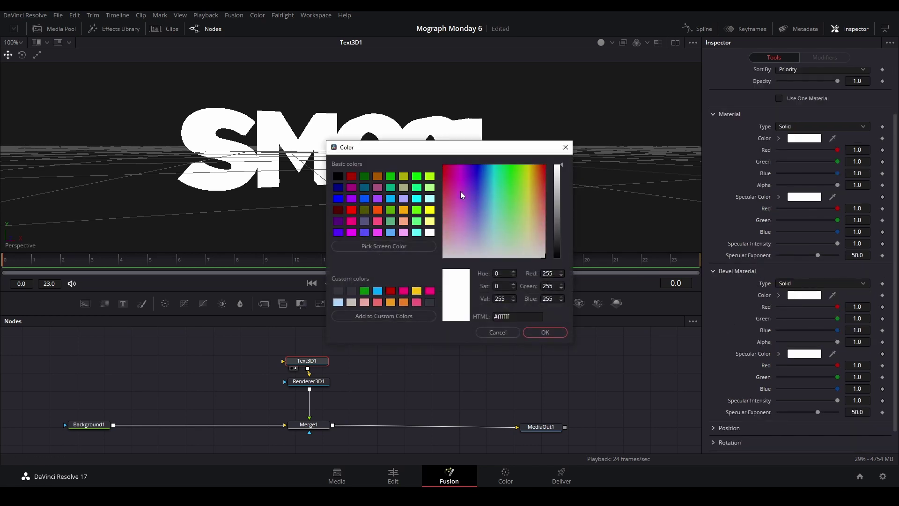
pyautogui.moveTo(461, 193); pyautogui.dragTo(439, 205)
pyautogui.click(557, 329)
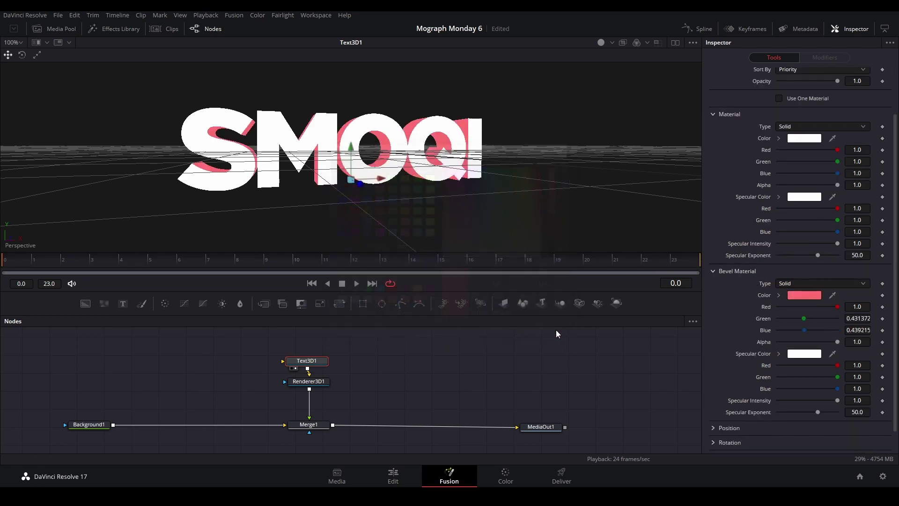
# Increase the bevel color's saturation to 0.619627 and view the extruded sides from below
pyautogui.click(778, 294)
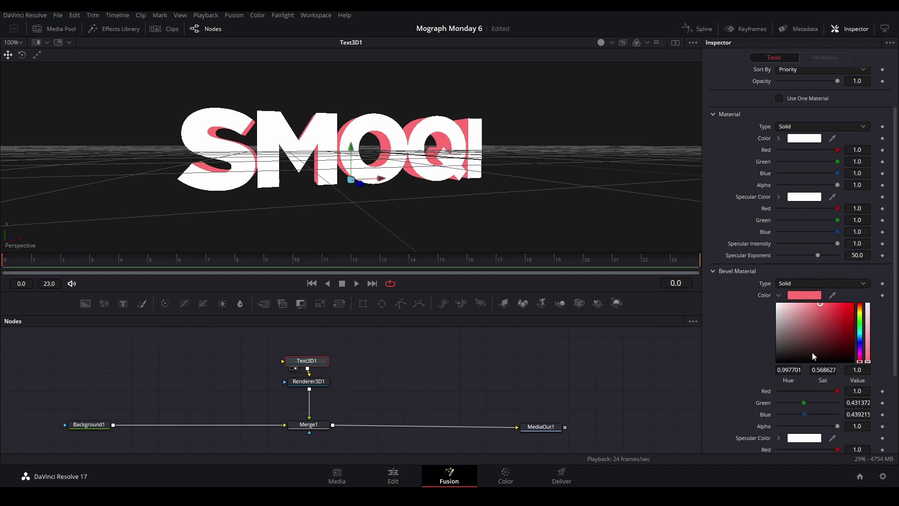
pyautogui.moveTo(823, 370); pyautogui.dragTo(825, 369)
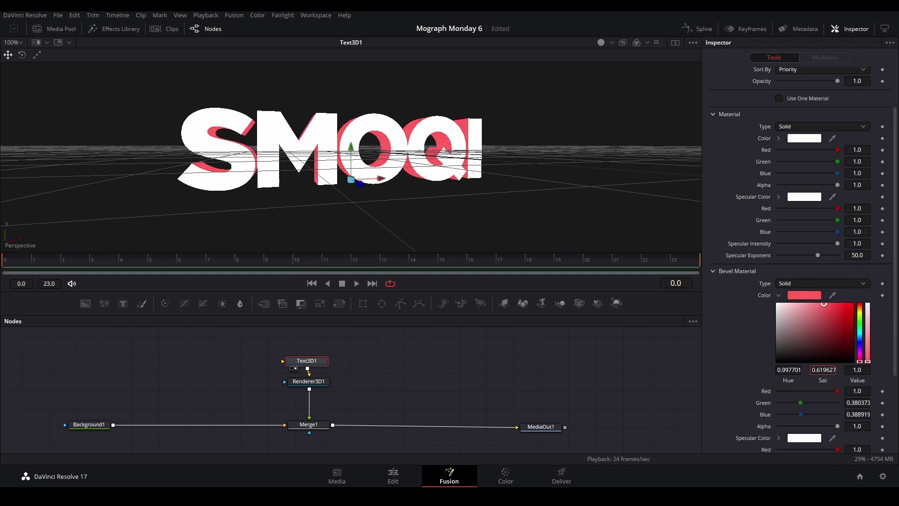
pyautogui.click(536, 375)
pyautogui.moveTo(442, 185); pyautogui.dragTo(417, 163)
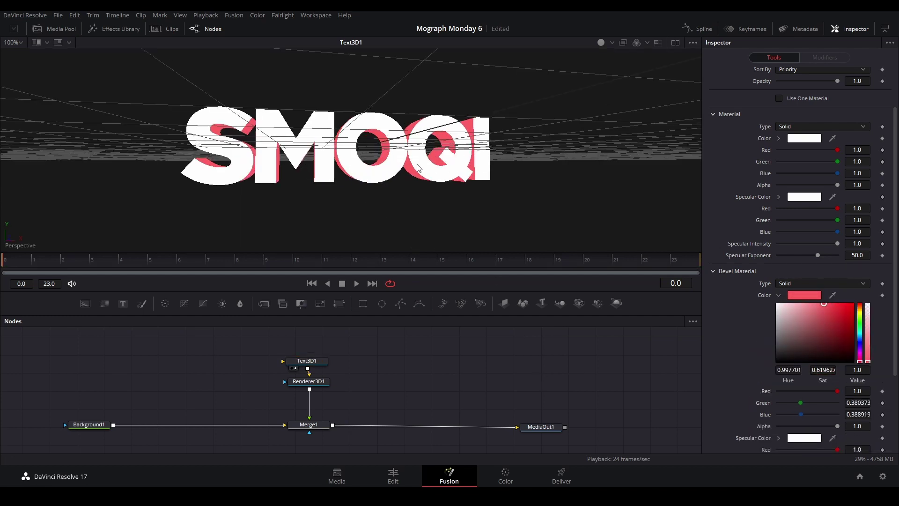
# With Renderer3D1 in the viewer, set the text's rotation to X -9.9, Y -4.5 and its translation to -0.065, -0.279, -0.46
pyautogui.click(315, 385)
pyautogui.press('1')
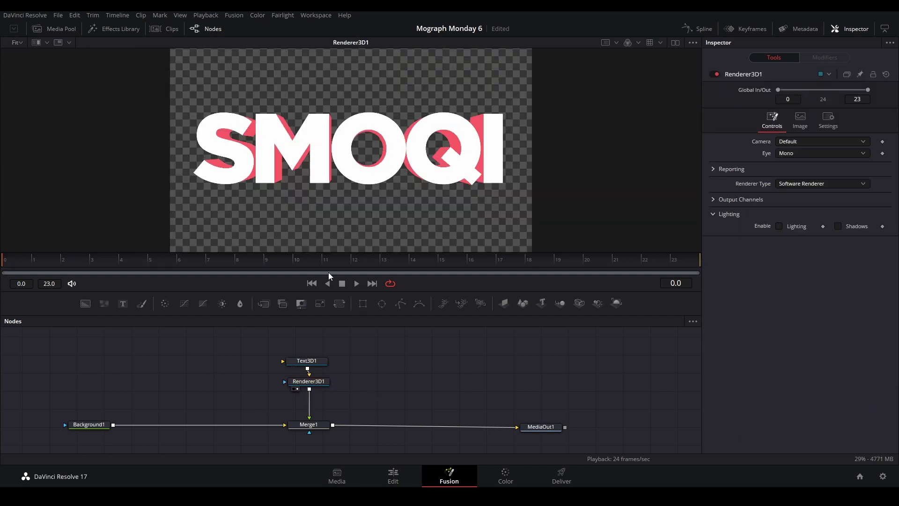
pyautogui.click(307, 361)
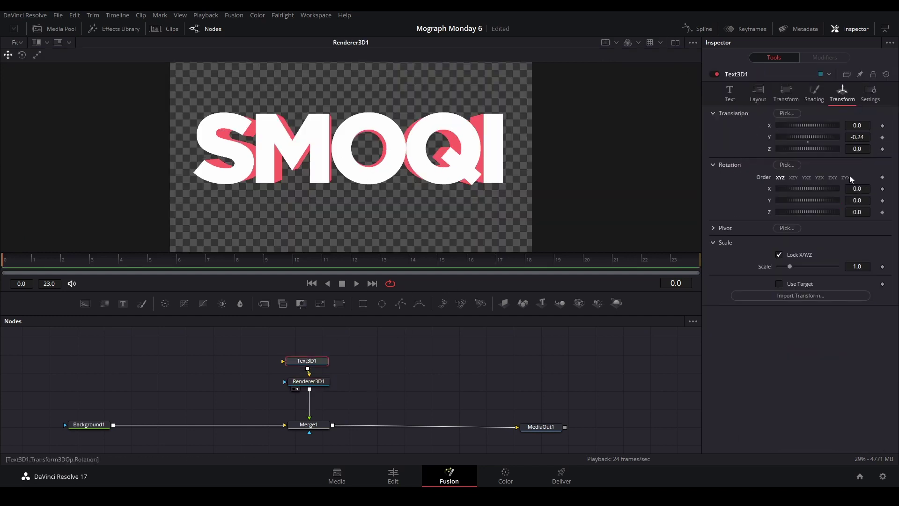
pyautogui.moveTo(856, 200)
pyautogui.mouseDown()
pyautogui.moveTo(828, 201)
pyautogui.moveTo(851, 201)
pyautogui.moveTo(846, 189)
pyautogui.mouseUp()
pyautogui.click(423, 344)
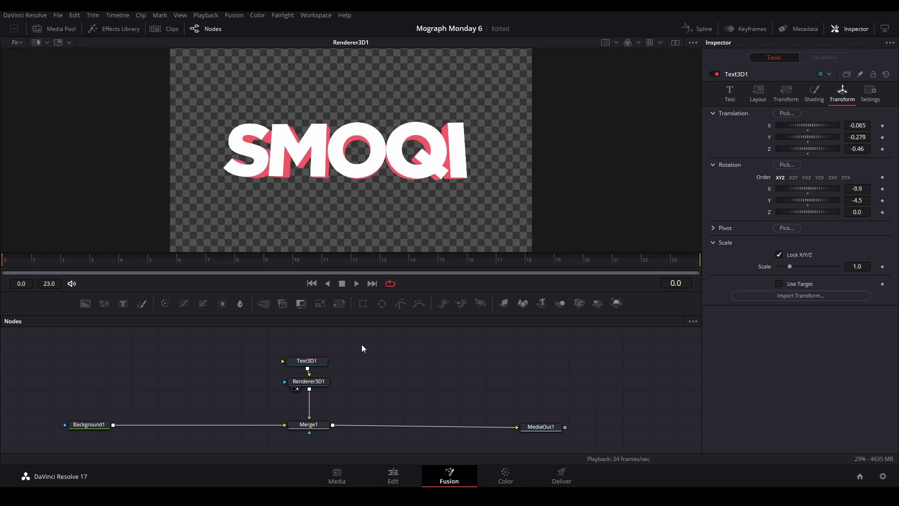
# Move the text and renderer nodes up, insert an SM Outline after Renderer3D1, connect the renderer to both its inputs, and view it
pyautogui.moveTo(350, 404); pyautogui.dragTo(287, 355)
pyautogui.moveTo(326, 384); pyautogui.dragTo(320, 353)
pyautogui.click(320, 352)
pyautogui.hotkey('shift', 'space')
pyautogui.write('SM')
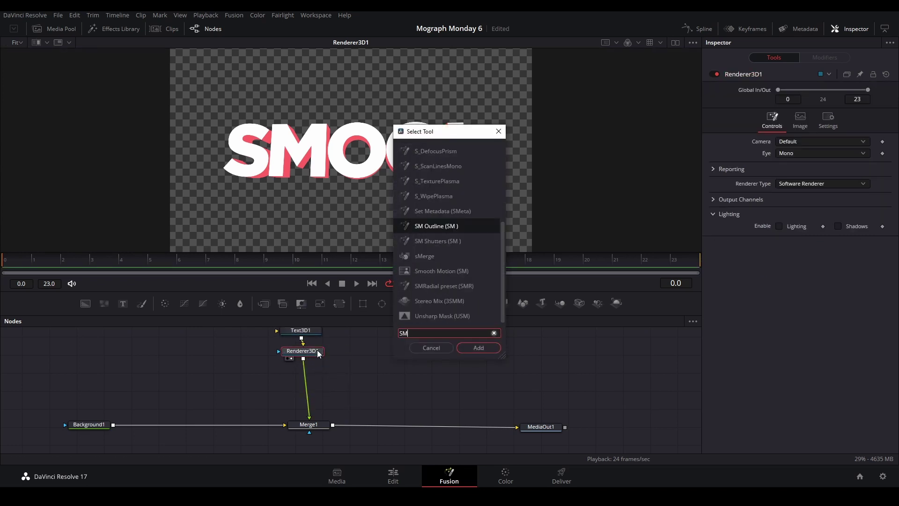
pyautogui.press('Return')
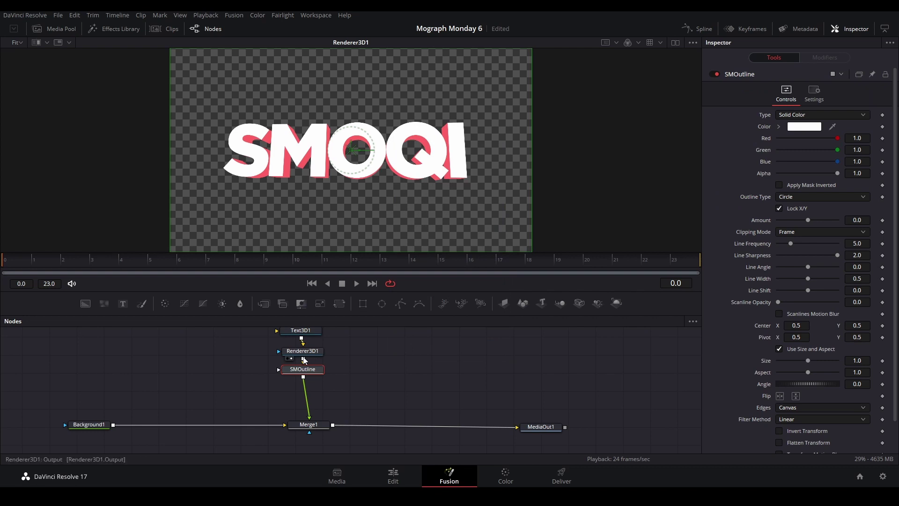
pyautogui.moveTo(294, 367); pyautogui.dragTo(295, 370)
pyautogui.moveTo(296, 369); pyautogui.dragTo(297, 376)
pyautogui.press('2')
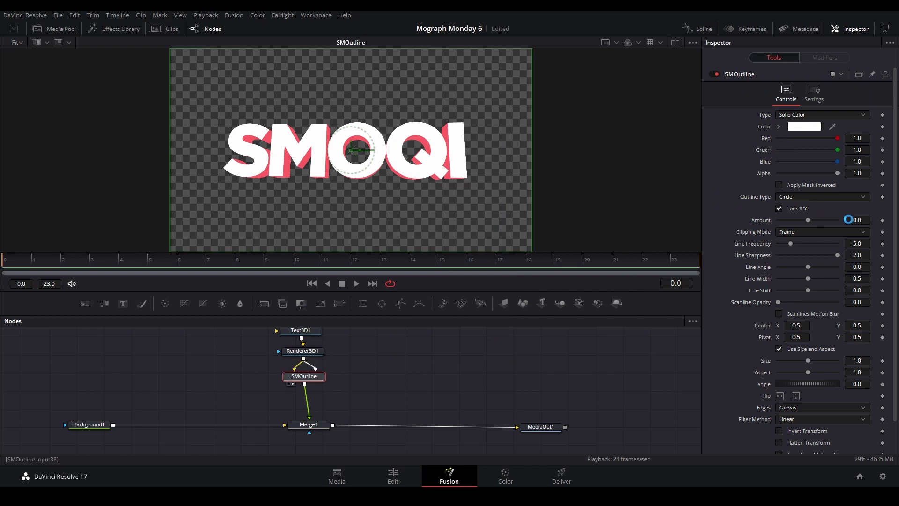
# Set the SMOutline color to black and its amount to 0.00428
pyautogui.moveTo(852, 219); pyautogui.dragTo(871, 220)
pyautogui.click(778, 126)
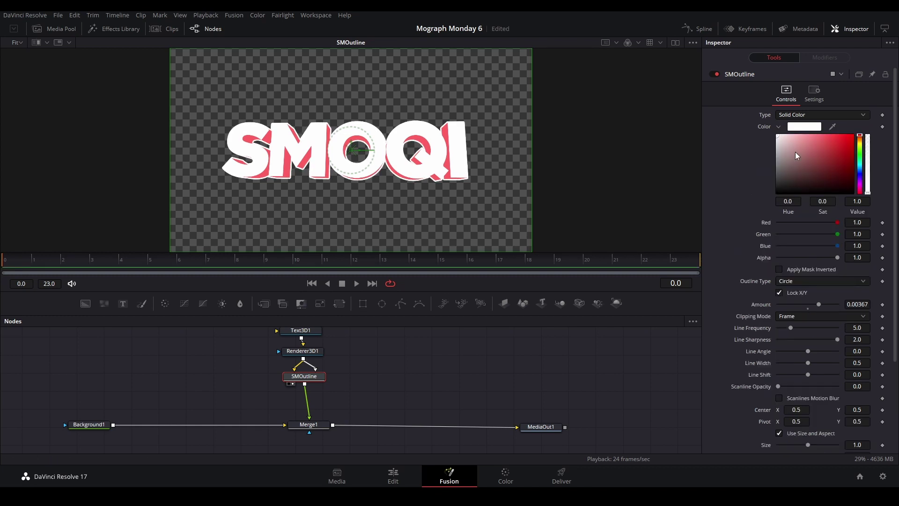
pyautogui.moveTo(797, 159); pyautogui.dragTo(776, 194)
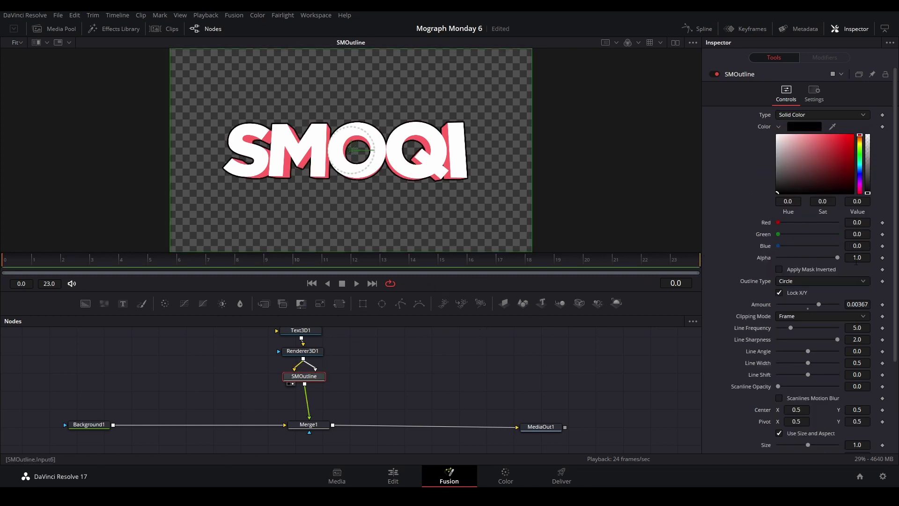
pyautogui.moveTo(862, 303); pyautogui.dragTo(865, 304)
# Insert a pasted copy of the outline between SMOutline and Merge1, and show MediaOut1 in the viewer
pyautogui.hotkey('ctrl', 'v')
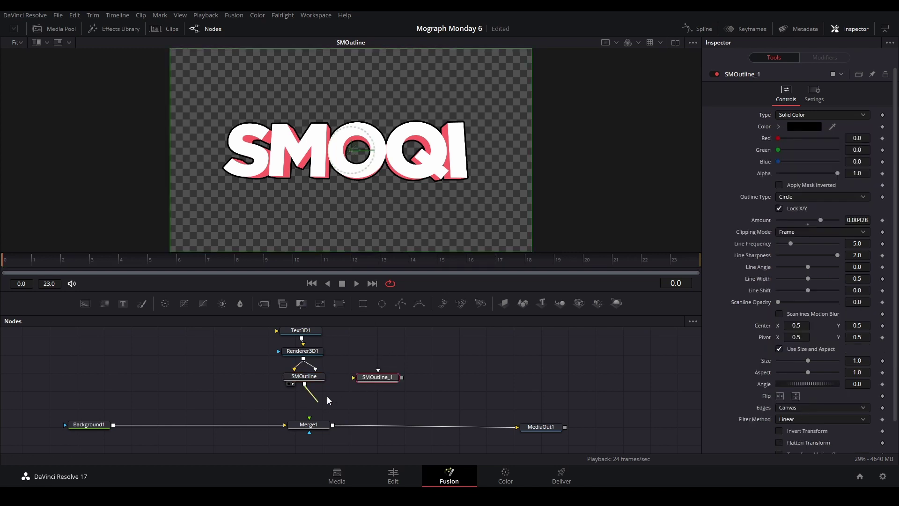
pyautogui.moveTo(366, 383); pyautogui.dragTo(323, 424)
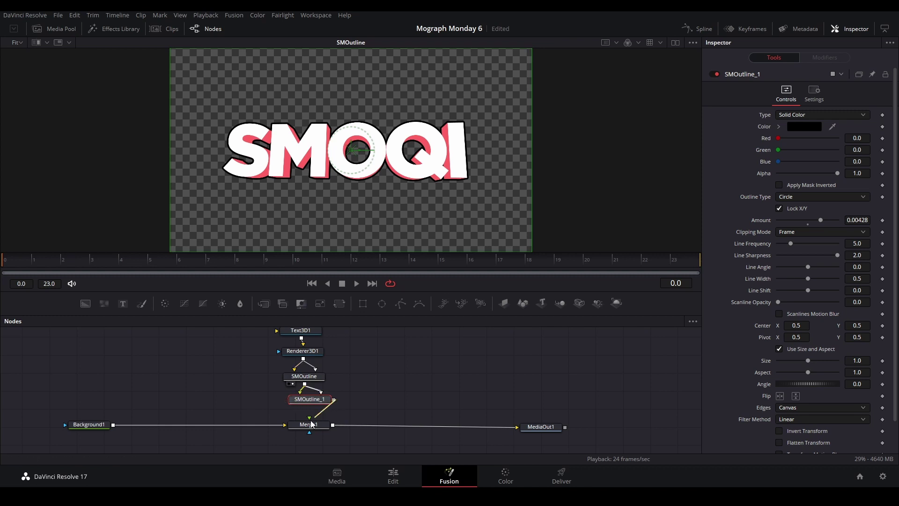
pyautogui.click(550, 429)
pyautogui.press('2')
pyautogui.click(321, 398)
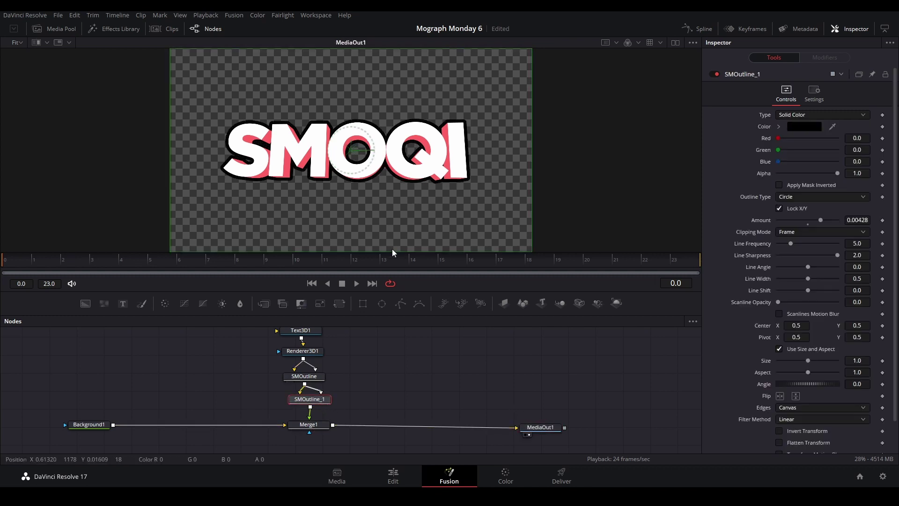
# Set the second outline's color to white
pyautogui.click(779, 127)
pyautogui.moveTo(786, 145); pyautogui.dragTo(712, 119)
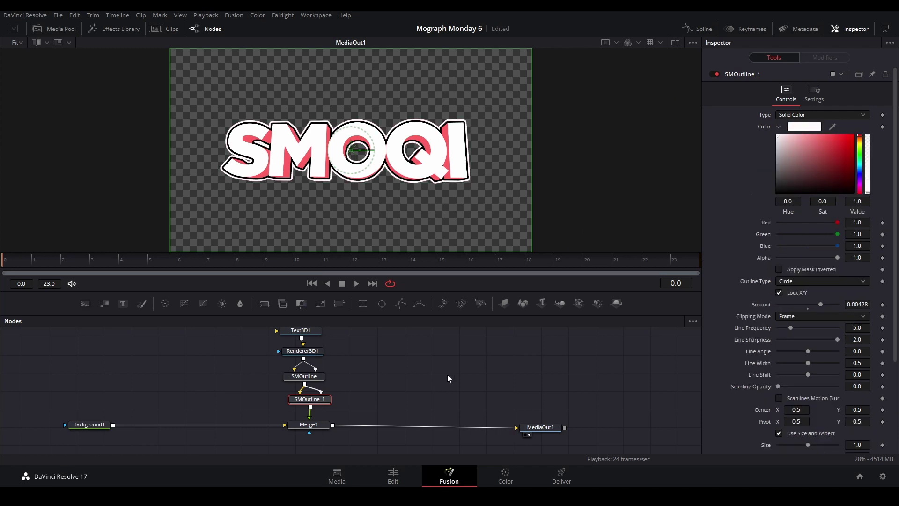
pyautogui.click(430, 386)
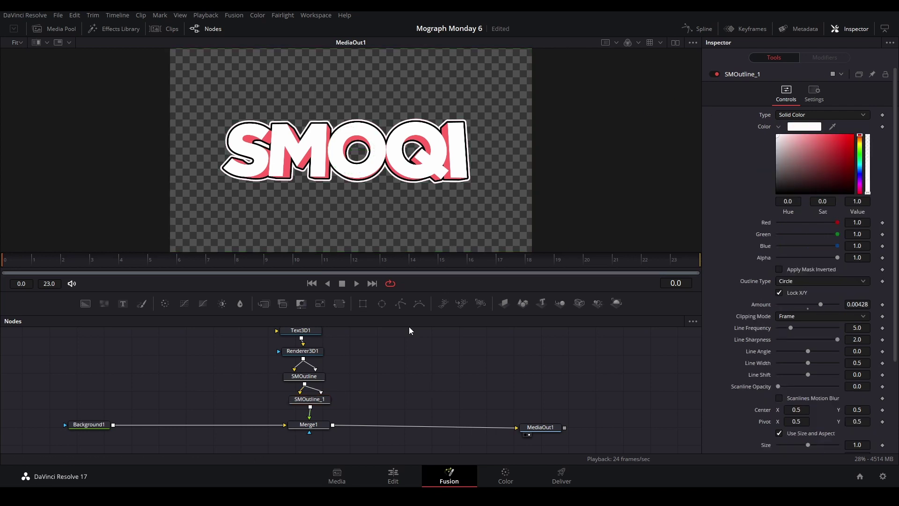
# Insert a merge between Background1 and Merge1, and feed its foreground from a chain of two more merges
pyautogui.click(446, 431)
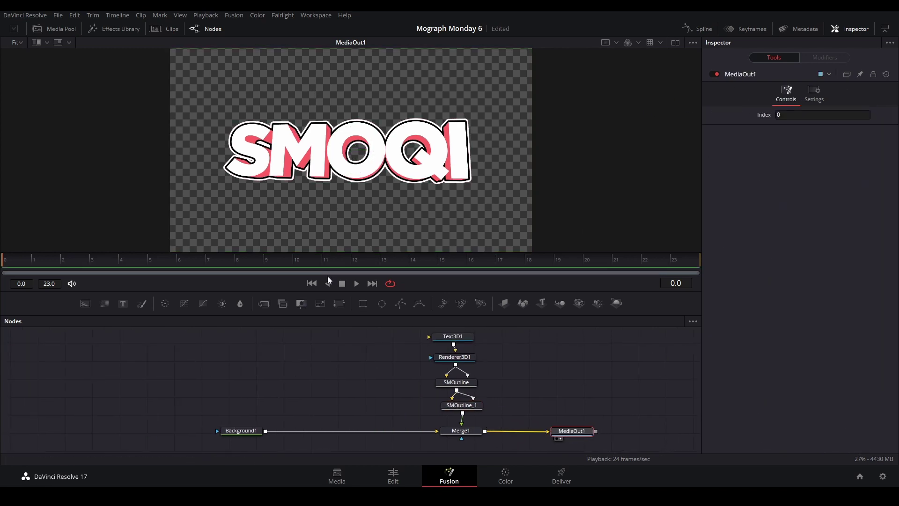
pyautogui.moveTo(242, 430); pyautogui.dragTo(128, 429)
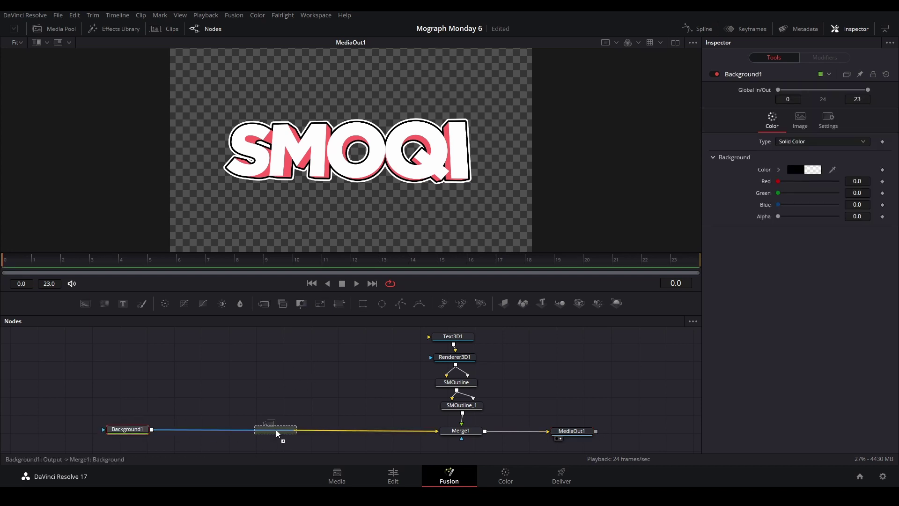
pyautogui.moveTo(277, 430); pyautogui.dragTo(276, 430)
pyautogui.moveTo(257, 360); pyautogui.dragTo(281, 383)
pyautogui.click(264, 303)
pyautogui.click(282, 397)
pyautogui.moveTo(297, 397); pyautogui.dragTo(279, 445)
pyautogui.moveTo(299, 357); pyautogui.dragTo(274, 391)
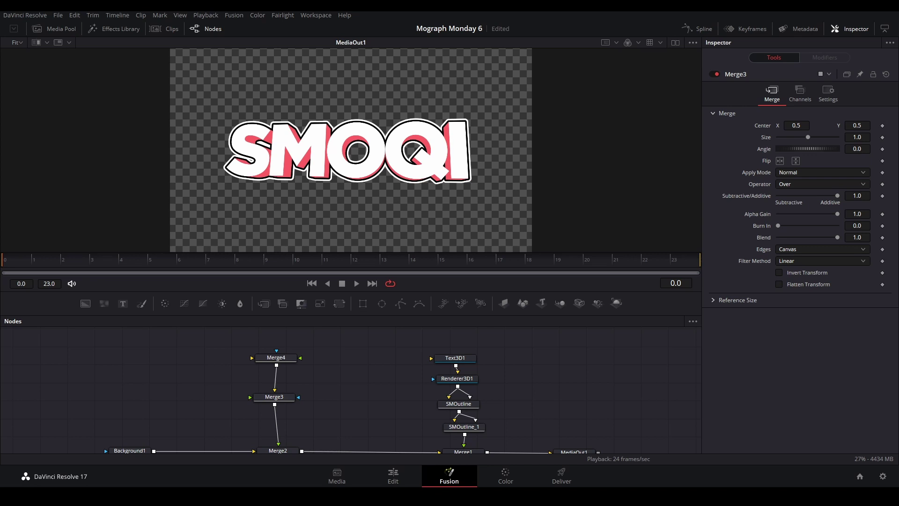
# Add an SMRadial as the background input of Merge4 and show it in the viewer
pyautogui.moveTo(58, 220); pyautogui.dragTo(267, 358)
pyautogui.click(338, 367)
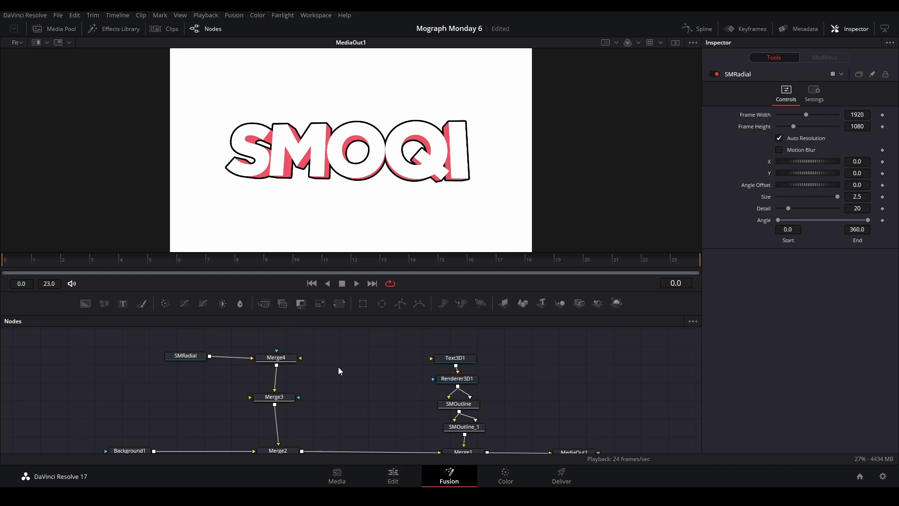
pyautogui.moveTo(185, 356); pyautogui.dragTo(134, 356)
pyautogui.press('1')
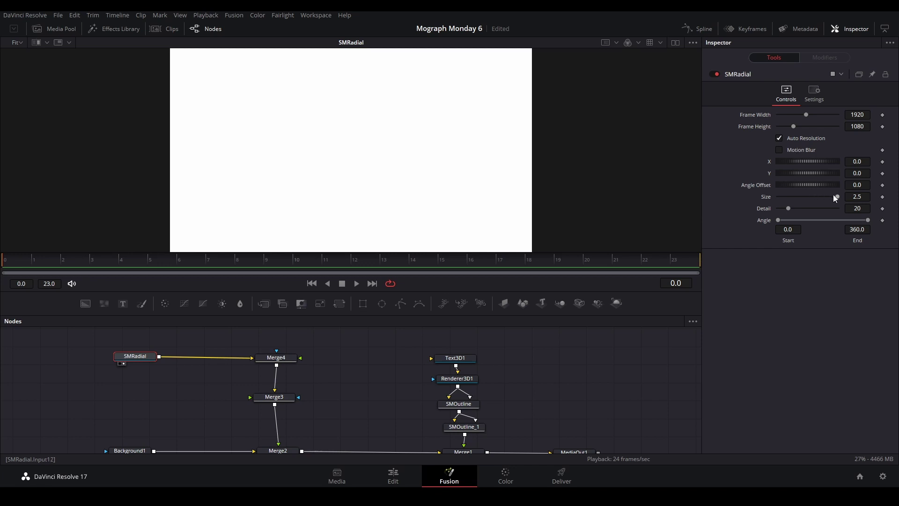
# Set SMRadial's detail to 100, its end angle to 20, and its size to 2.5
pyautogui.moveTo(836, 195); pyautogui.dragTo(789, 220)
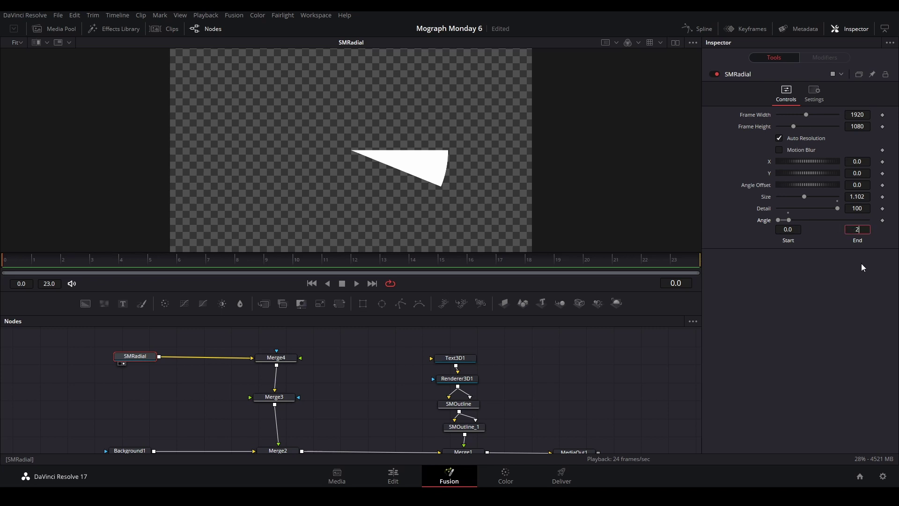
pyautogui.write('0')
pyautogui.press('Return')
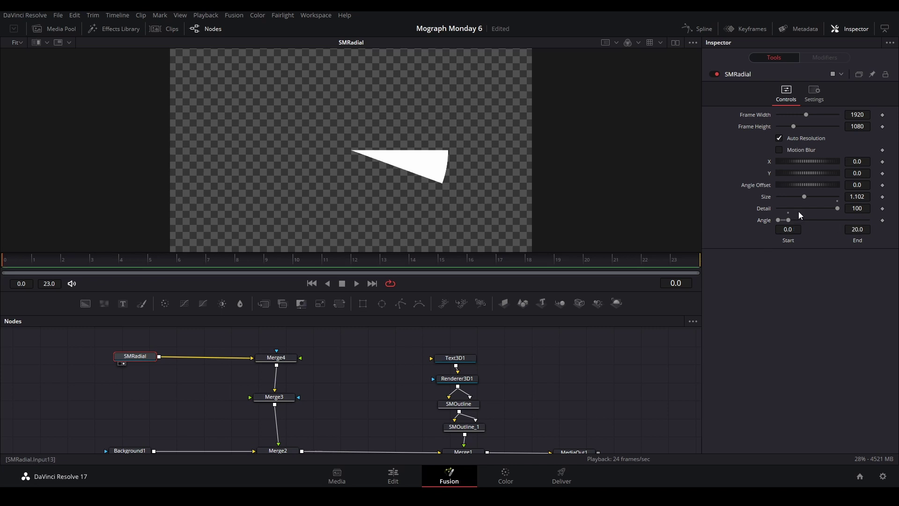
pyautogui.moveTo(804, 197); pyautogui.dragTo(839, 198)
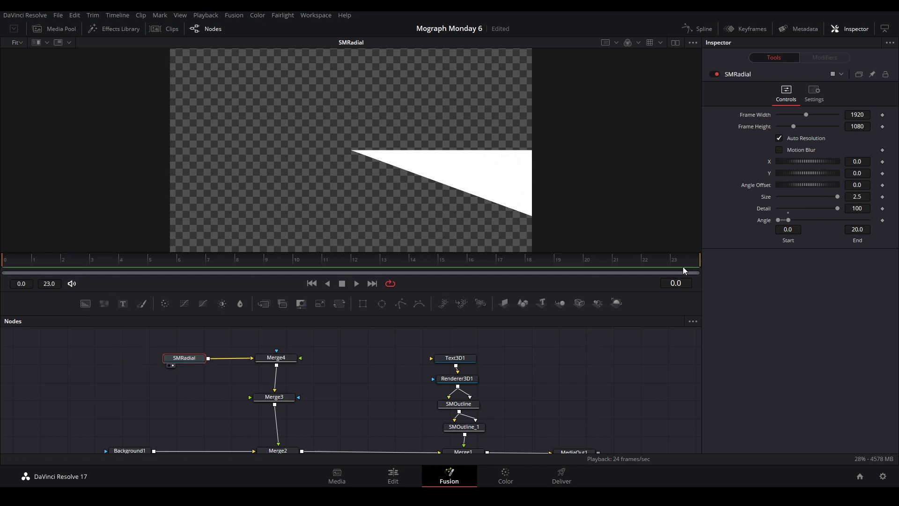
# Keyframe SMRadial's angle at 0–20 on frame 23 and 150–170 on frame 0, and preview the rotation
pyautogui.click(674, 260)
pyautogui.click(882, 220)
pyautogui.click(15, 262)
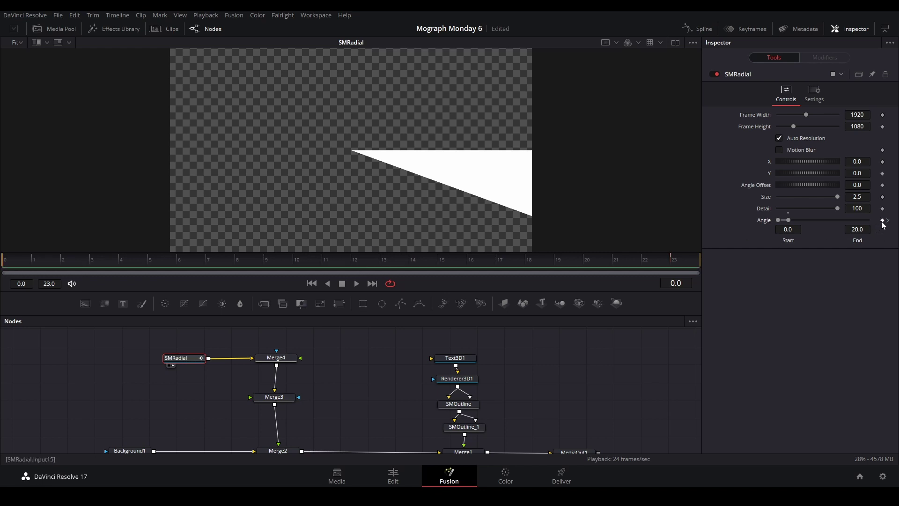
pyautogui.moveTo(780, 221); pyautogui.dragTo(818, 215)
pyautogui.click(407, 343)
pyautogui.press('space')
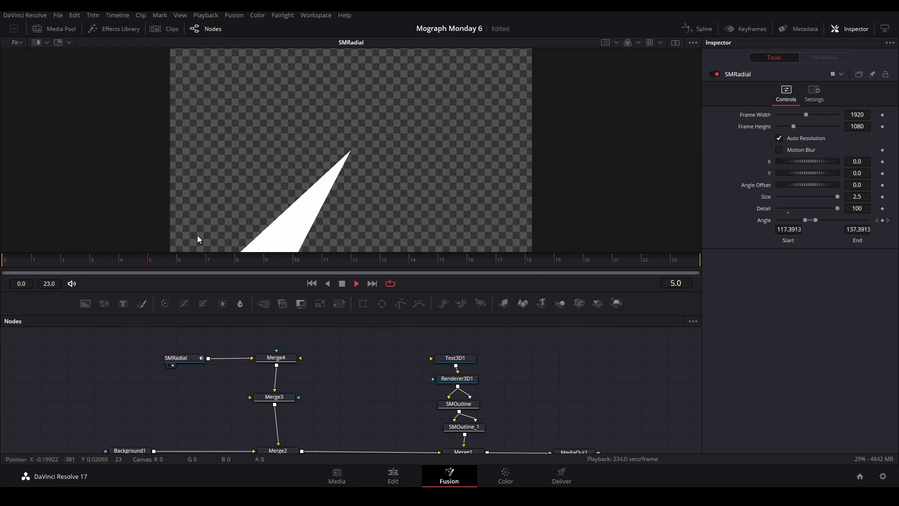
pyautogui.press('space')
pyautogui.click(695, 264)
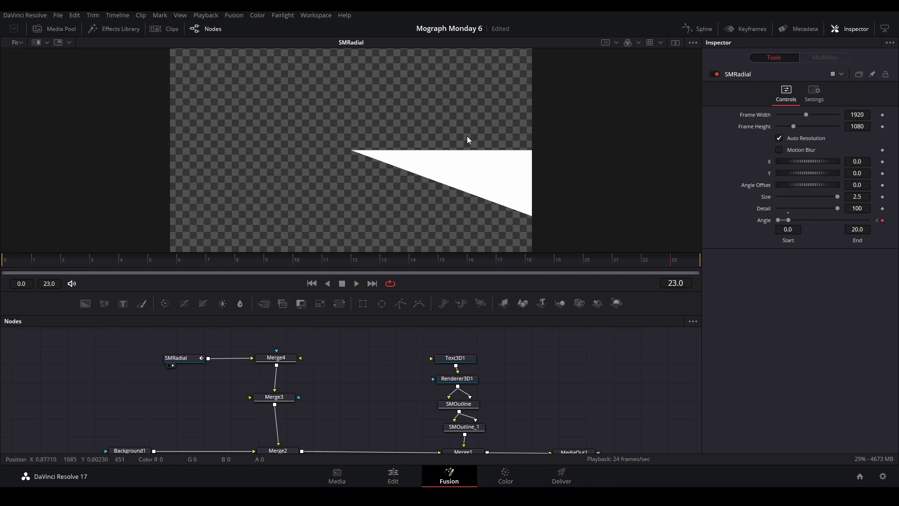
# Display SMRadial's Start Angle and End Angle curves in the spline editor and fit them to view
pyautogui.click(702, 29)
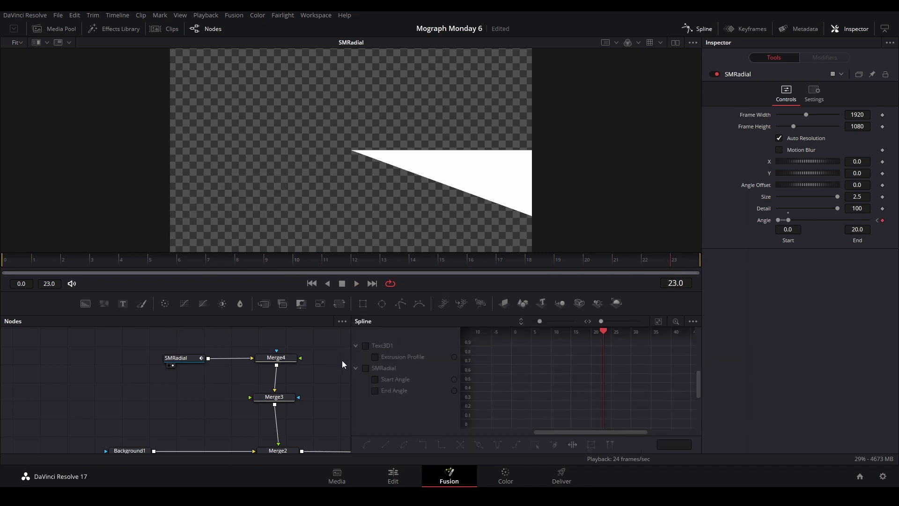
pyautogui.click(378, 380)
pyautogui.click(373, 390)
pyautogui.moveTo(459, 401); pyautogui.dragTo(427, 403)
pyautogui.moveTo(350, 401); pyautogui.dragTo(292, 400)
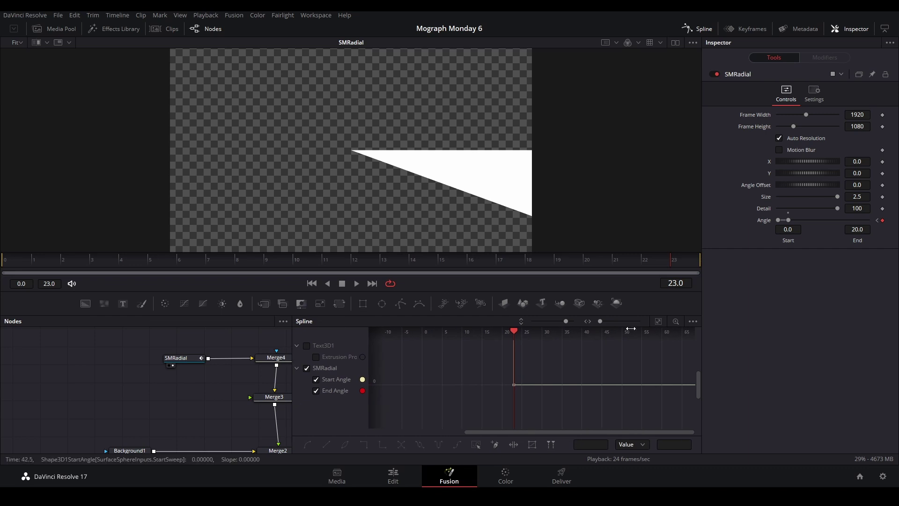
pyautogui.click(657, 323)
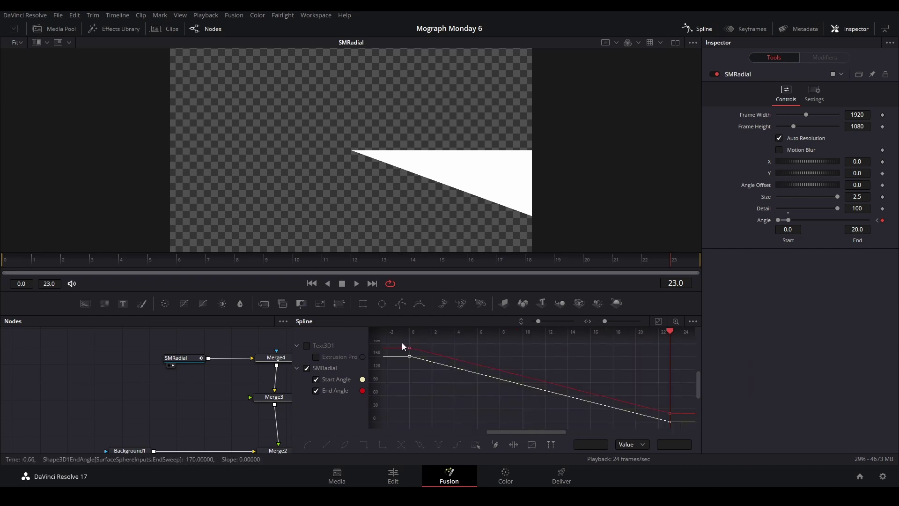
# Smooth all the start and end angle keyframes and show their ease values
pyautogui.moveTo(401, 341); pyautogui.dragTo(693, 444)
pyautogui.hotkey('shift', 's')
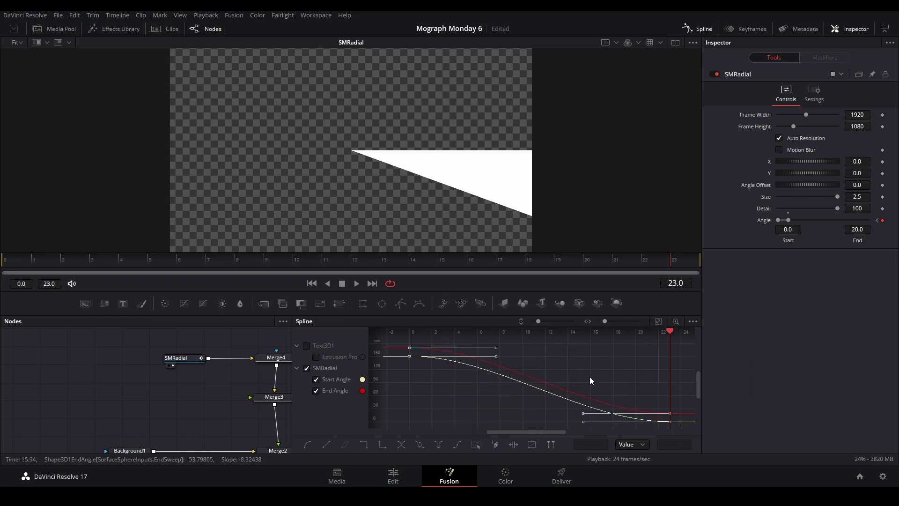
pyautogui.press('t')
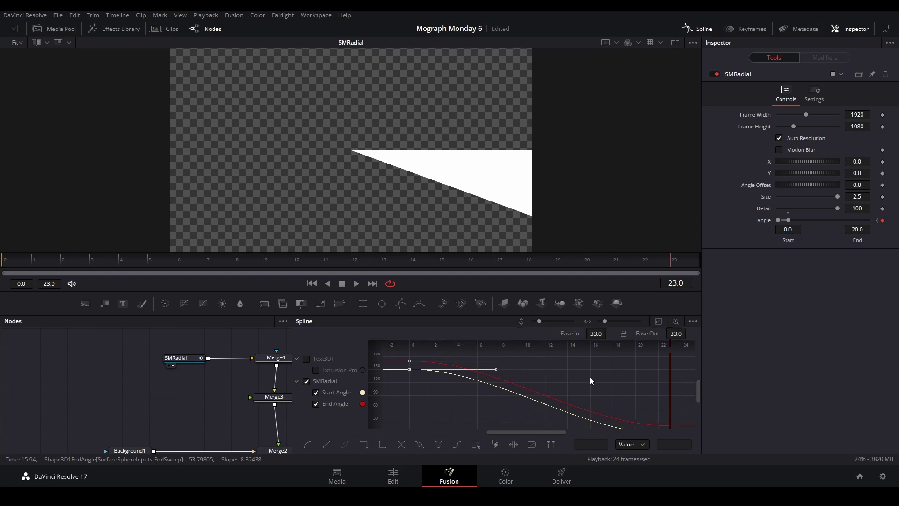
pyautogui.scroll(-1, 590, 377)
pyautogui.scroll(1, 590, 377)
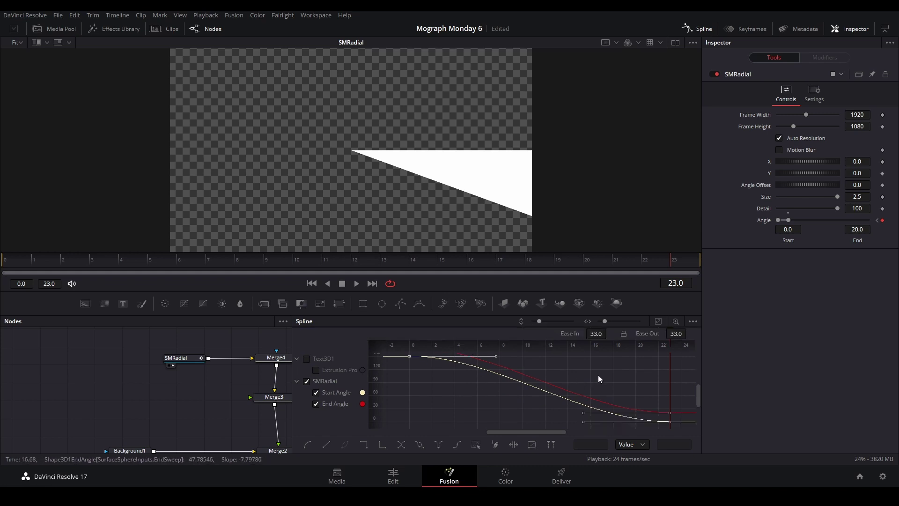
# Set the angle keyframes' Ease In to 100 and Ease Out to 0, and play the animation
pyautogui.moveTo(595, 333); pyautogui.dragTo(605, 333)
pyautogui.moveTo(553, 396)
pyautogui.mouseDown()
pyautogui.moveTo(551, 378)
pyautogui.moveTo(559, 386)
pyautogui.mouseUp()
pyautogui.moveTo(608, 332); pyautogui.dragTo(631, 333)
pyautogui.moveTo(489, 370); pyautogui.dragTo(492, 377)
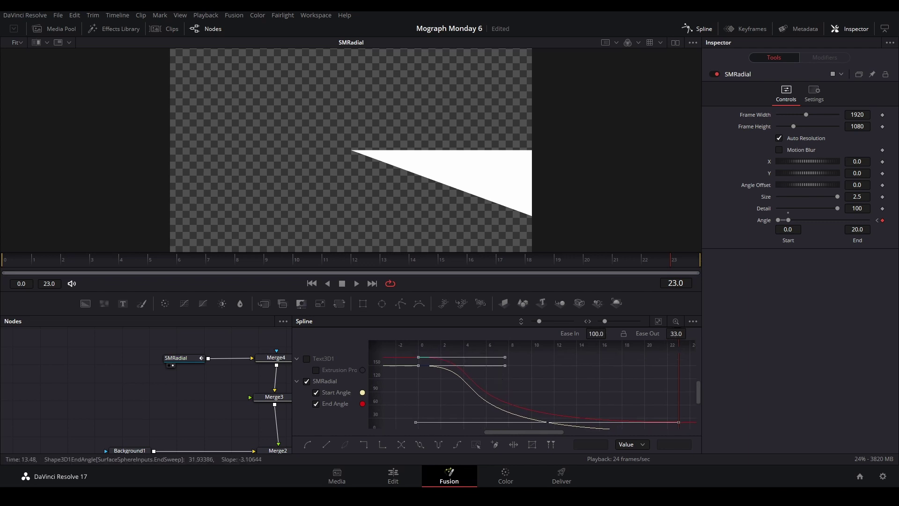
pyautogui.moveTo(679, 334); pyautogui.dragTo(662, 334)
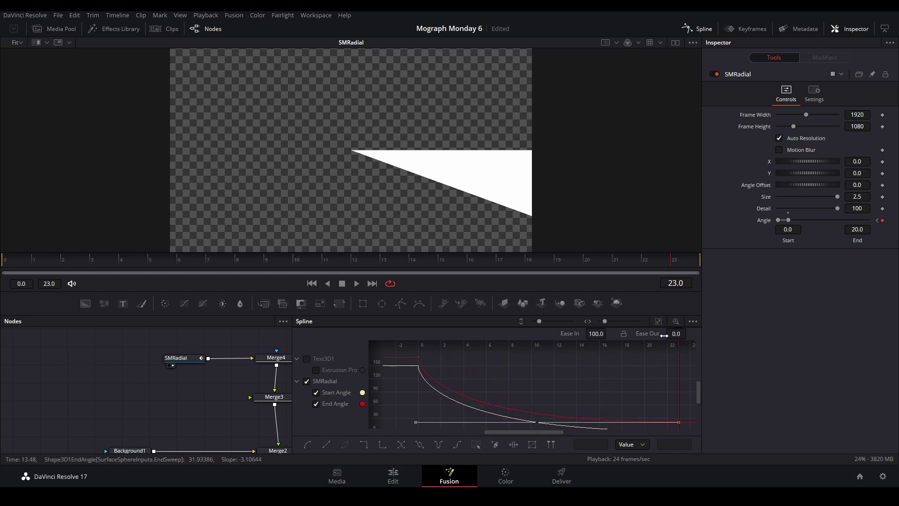
pyautogui.moveTo(480, 391)
pyautogui.mouseDown()
pyautogui.moveTo(479, 363)
pyautogui.moveTo(480, 385)
pyautogui.mouseUp()
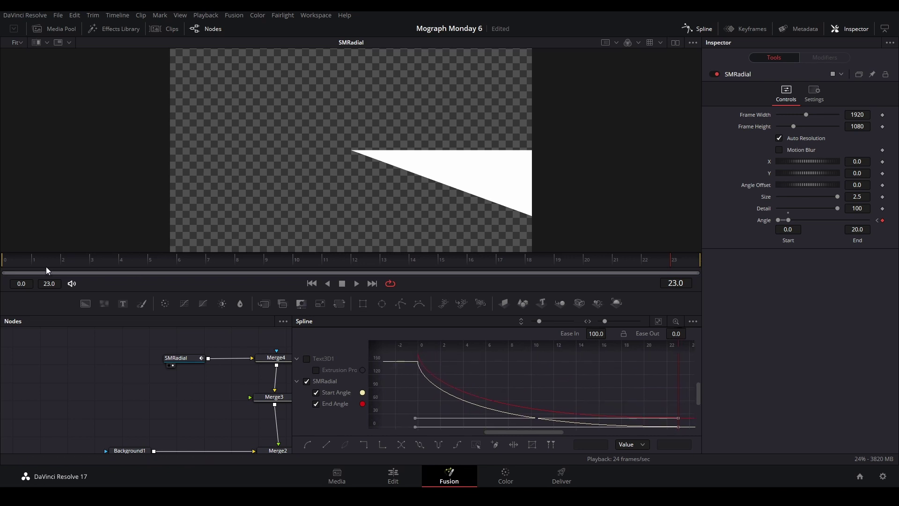
pyautogui.press('space')
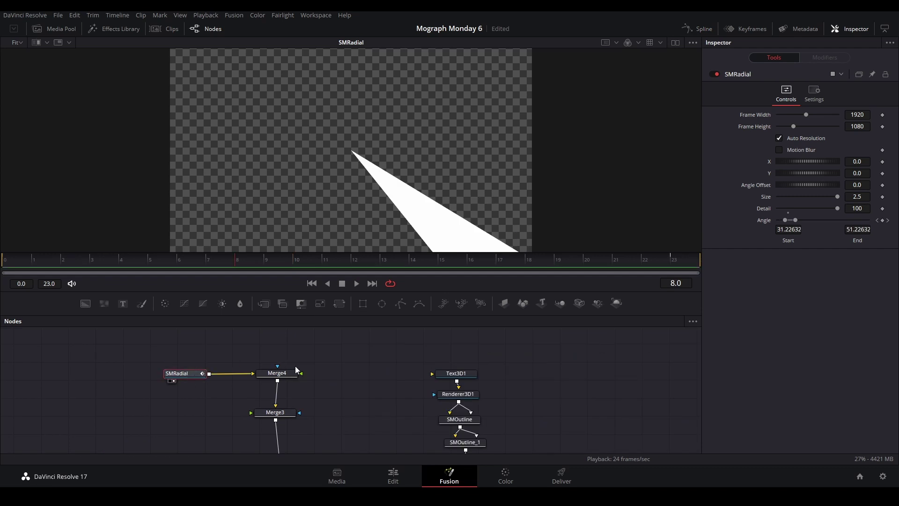
# Paste a copy of SMRadial, connect it as Merge4's foreground, and show Merge4 in the viewer
pyautogui.hotkey('ctrl', 'v')
pyautogui.moveTo(183, 375); pyautogui.dragTo(179, 371)
pyautogui.moveTo(237, 357); pyautogui.dragTo(285, 373)
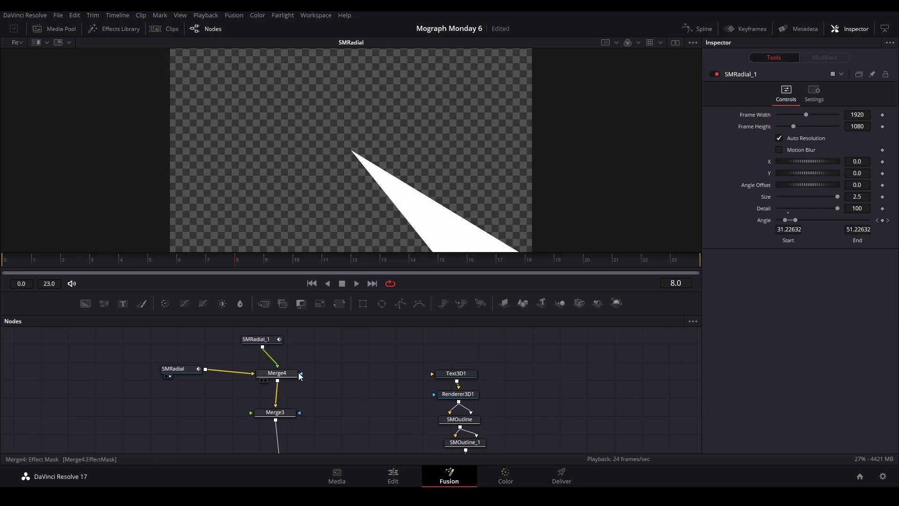
pyautogui.click(287, 377)
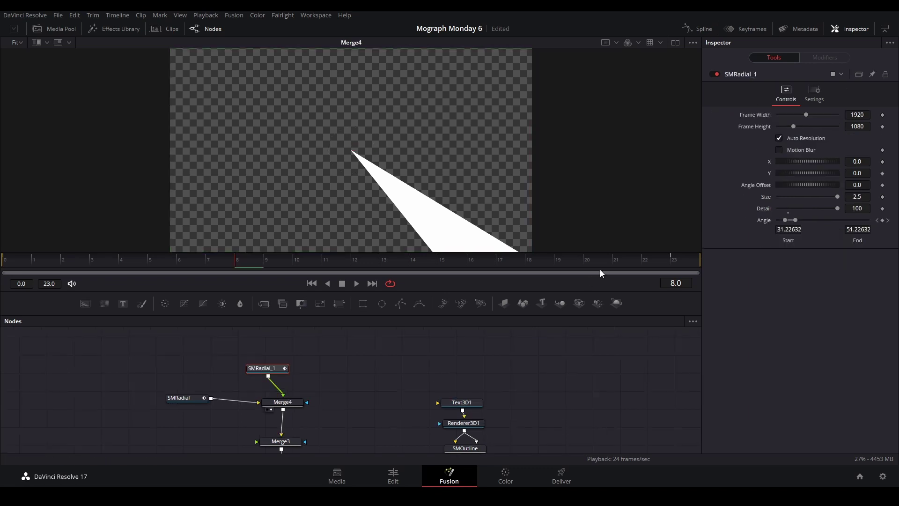
# Set SMRadial_1's start and end angles to 176 and 196 at frame 23 and 302 and 322 at frame 0, and play the animation
pyautogui.click(675, 258)
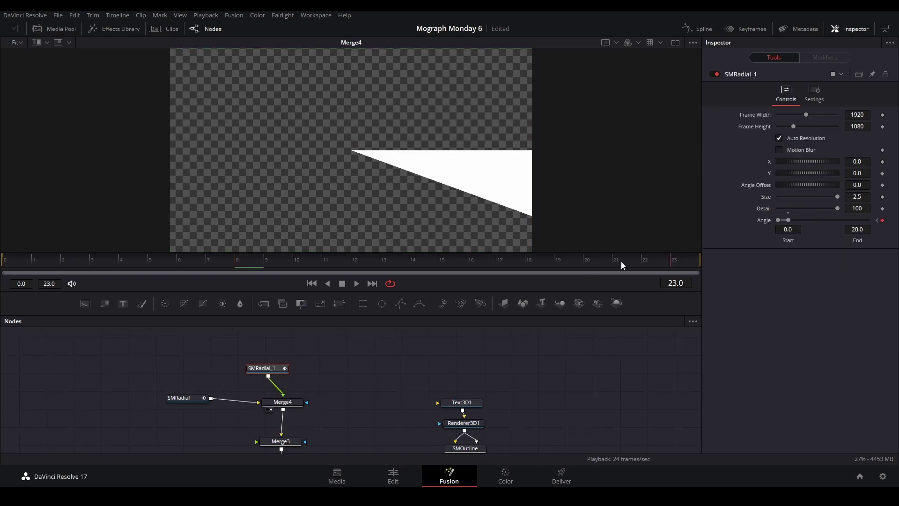
pyautogui.moveTo(783, 221); pyautogui.dragTo(824, 215)
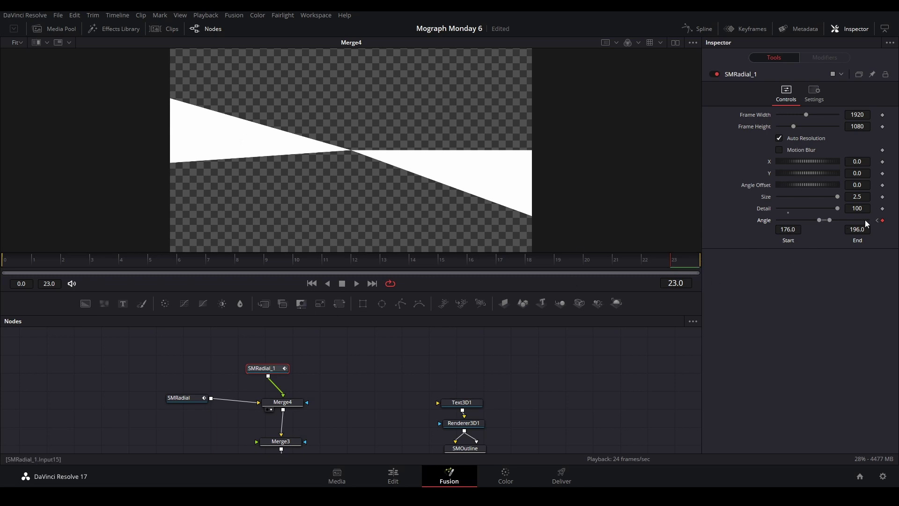
pyautogui.click(877, 220)
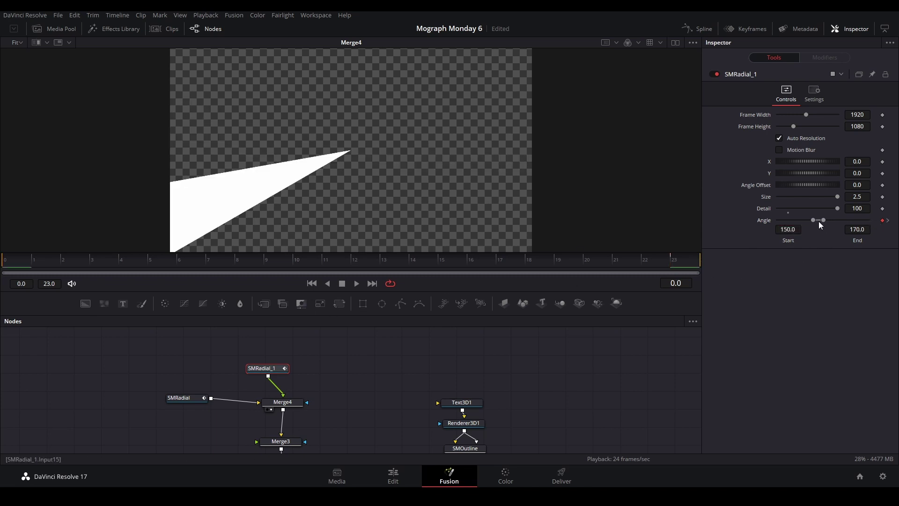
pyautogui.moveTo(818, 221); pyautogui.dragTo(864, 222)
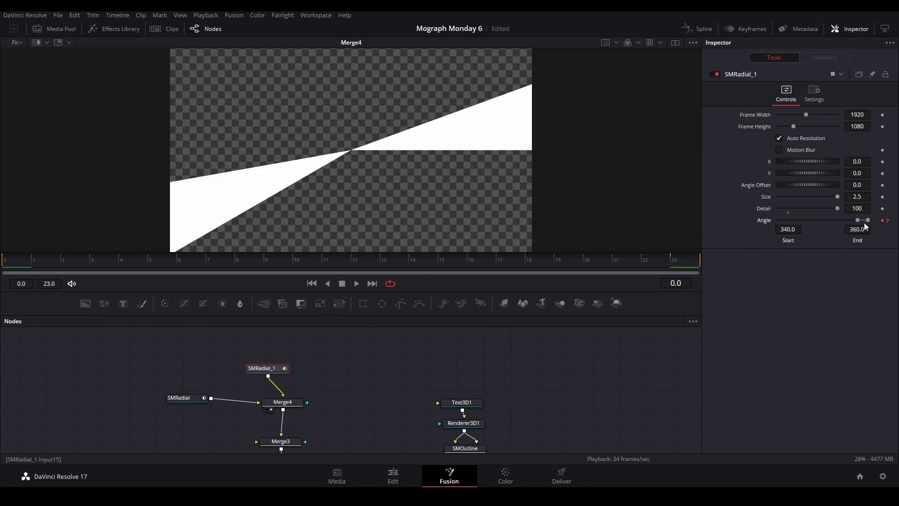
pyautogui.press('space')
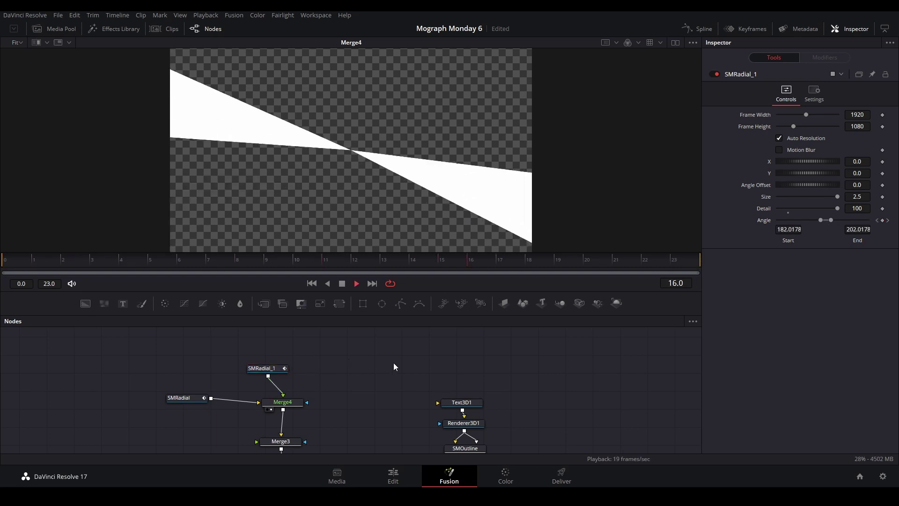
pyautogui.press('space')
pyautogui.moveTo(70, 263); pyautogui.dragTo(25, 259)
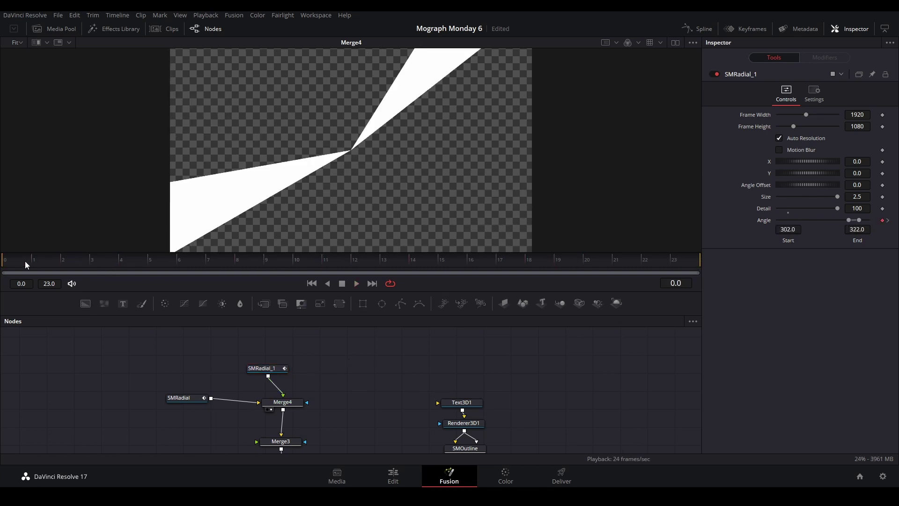
pyautogui.press('space')
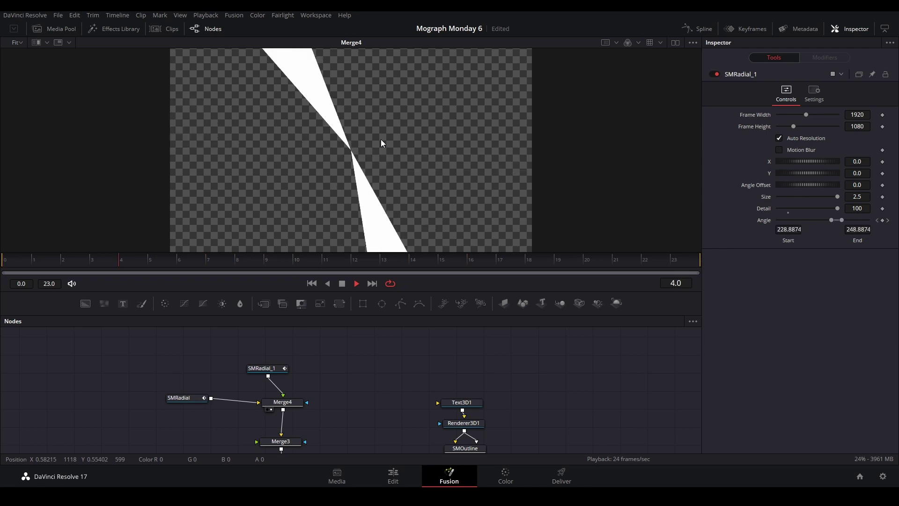
pyautogui.press('space')
# Show Merge2 in the viewer and add an sEllipse node beside Merge3
pyautogui.scroll(-1, 342, 347)
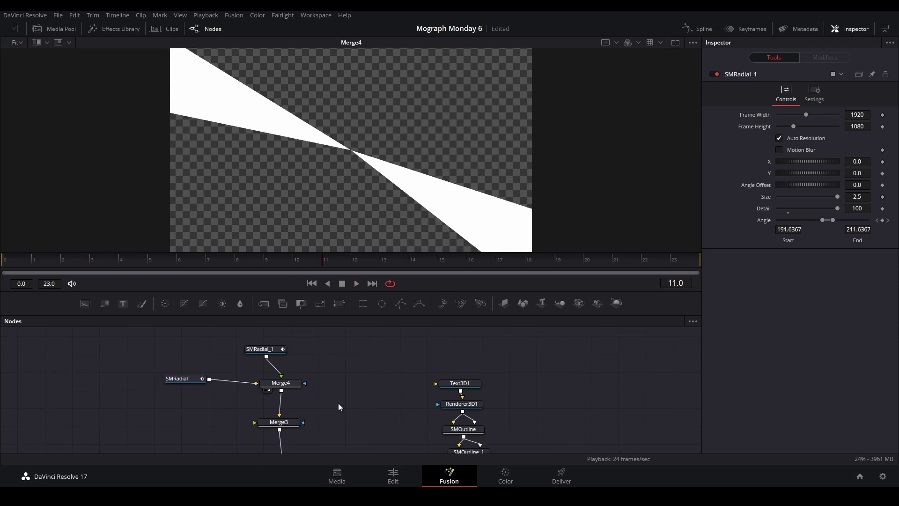
pyautogui.scroll(-2, 333, 423)
pyautogui.click(281, 440)
pyautogui.press('1')
pyautogui.hotkey('shift', 'space')
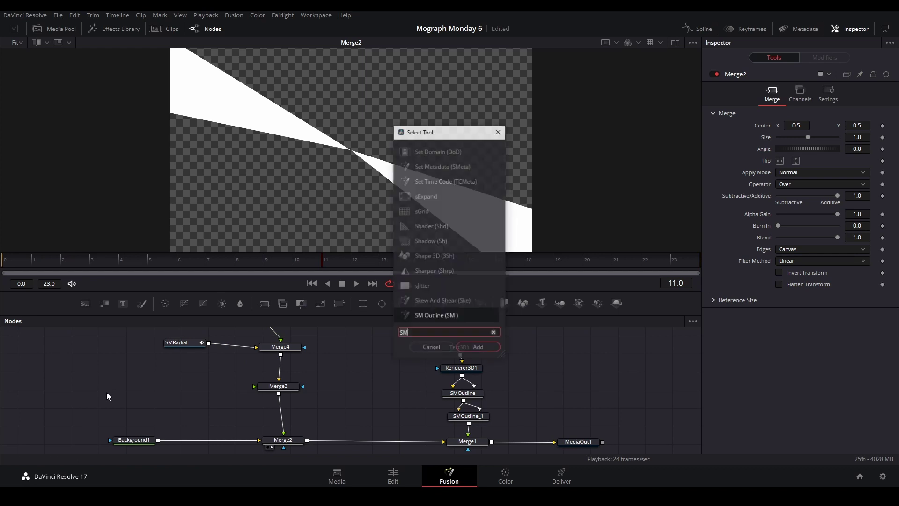
pyautogui.write('SELL')
pyautogui.press('Return')
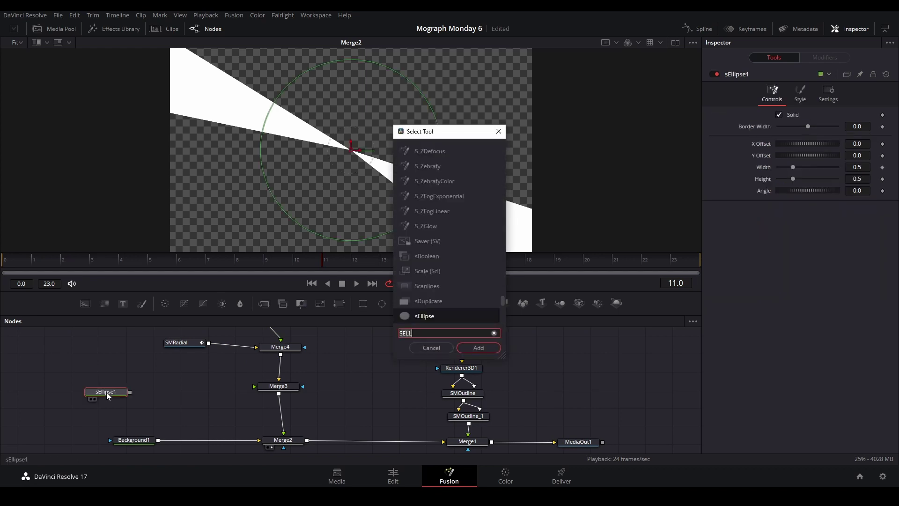
# Add an sRender node after sEllipse1 and connect its output as Merge3's foreground
pyautogui.press('BackSpace')
pyautogui.press('BackSpace')
pyautogui.press('BackSpace')
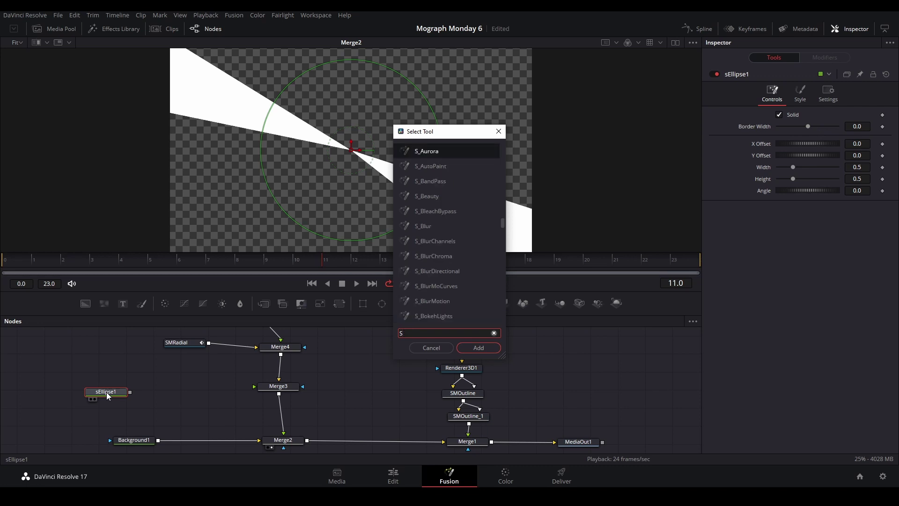
pyautogui.write('REN')
pyautogui.press('Return')
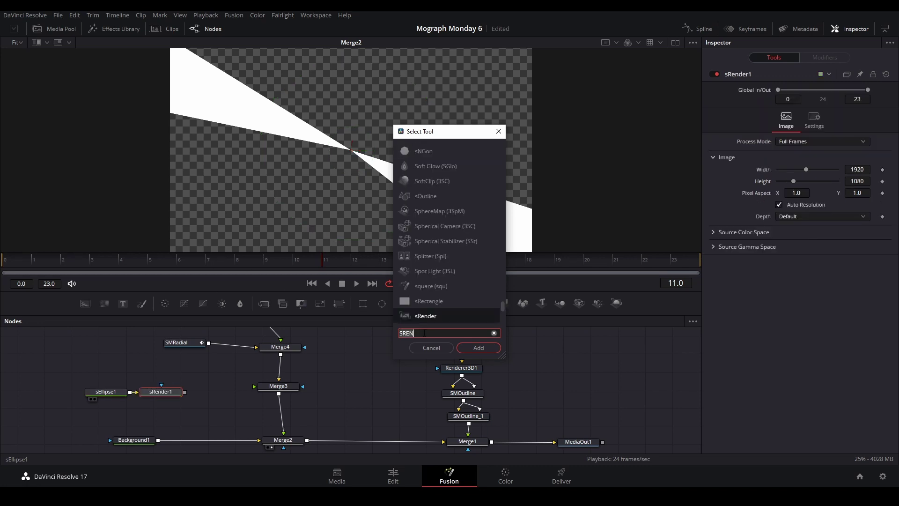
pyautogui.moveTo(185, 392); pyautogui.dragTo(275, 387)
# Drive sEllipse1's Height with the expression Width and set the Width to 0.444
pyautogui.click(106, 391)
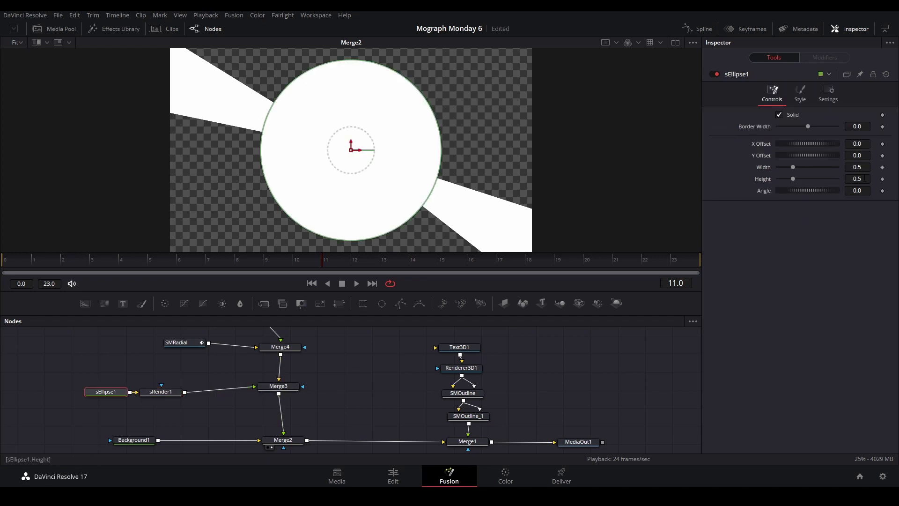
pyautogui.doubleClick(864, 179)
pyautogui.write('=')
pyautogui.press('Return')
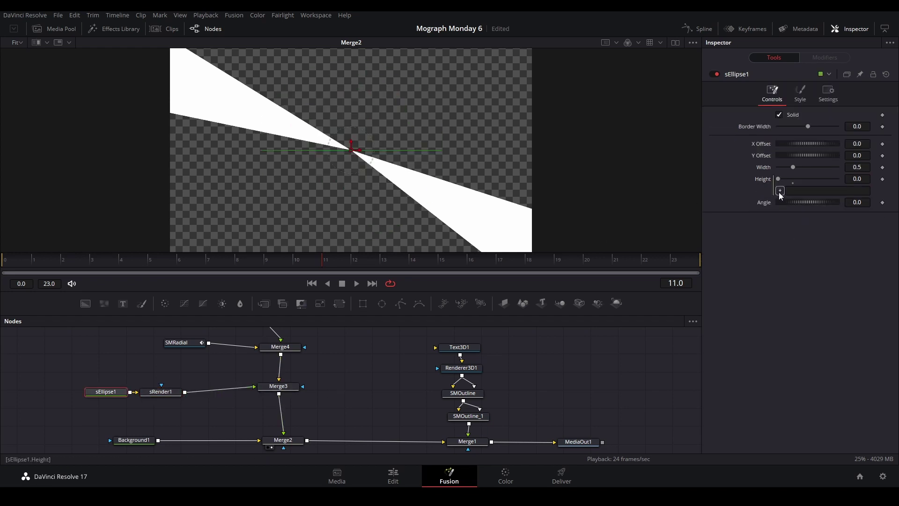
pyautogui.write('Width')
pyautogui.press('Return')
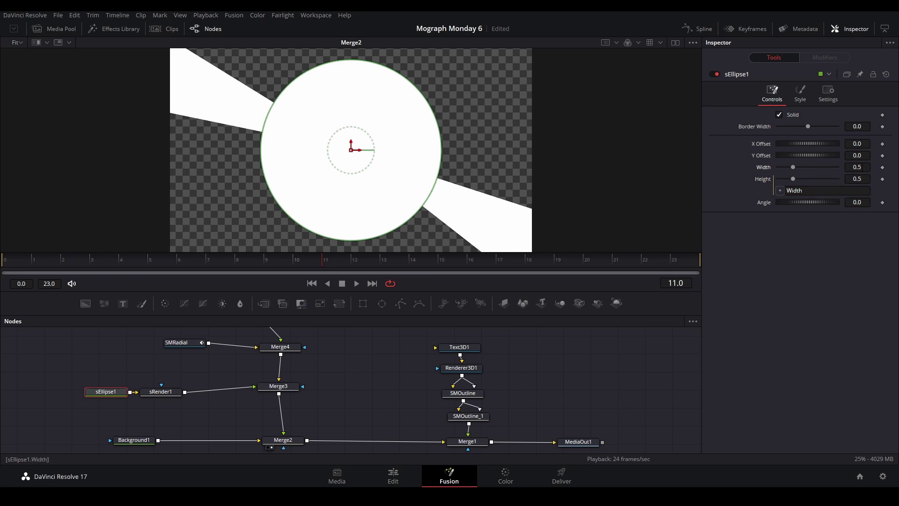
pyautogui.moveTo(863, 167)
pyautogui.mouseDown()
pyautogui.moveTo(836, 167)
pyautogui.moveTo(849, 167)
pyautogui.mouseUp()
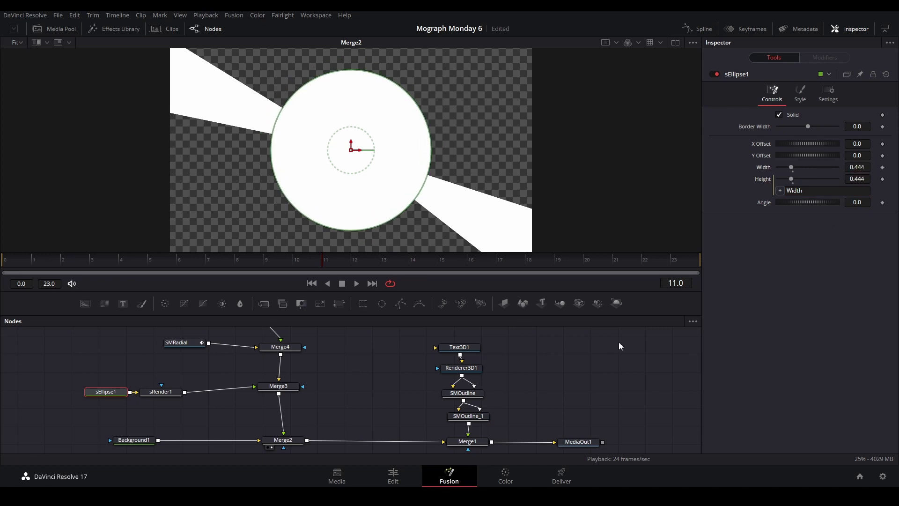
# Show Merge1 in the viewer and colour sEllipse1 with the pinkish red sampled from the title's extrusion
pyautogui.click(581, 393)
pyautogui.click(467, 442)
pyautogui.press('2')
pyautogui.click(336, 399)
pyautogui.click(105, 381)
pyautogui.click(800, 93)
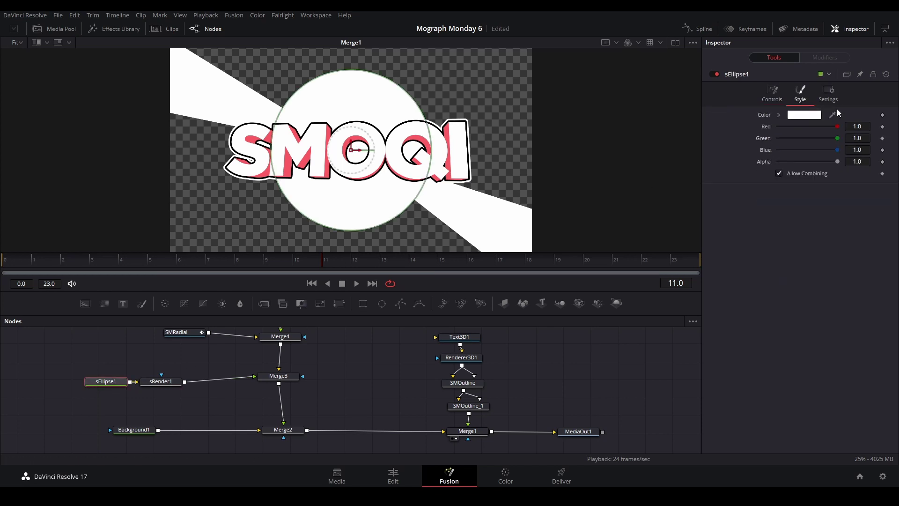
pyautogui.moveTo(833, 115); pyautogui.dragTo(360, 133)
# Keyframe sEllipse1's Width at 0.444 on frame 23 and at 0.096 on frame 0
pyautogui.click(686, 266)
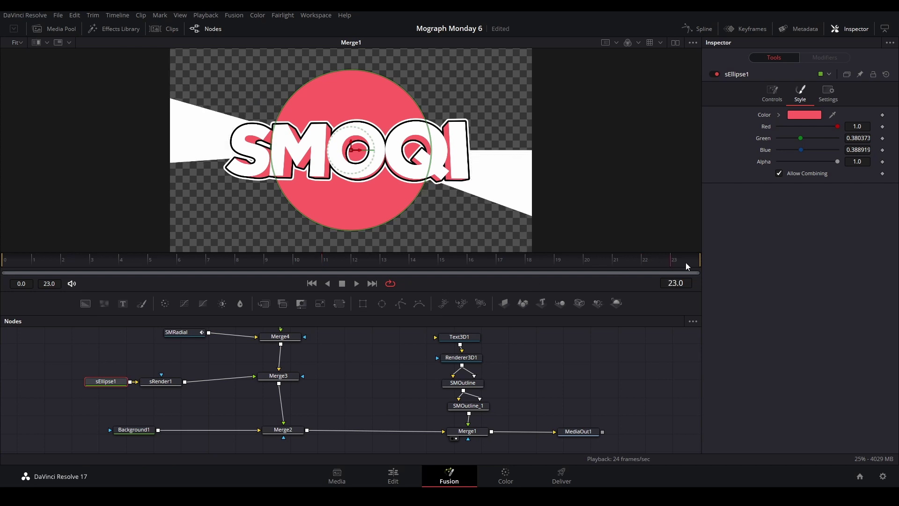
pyautogui.click(772, 94)
pyautogui.click(882, 169)
pyautogui.press('Home')
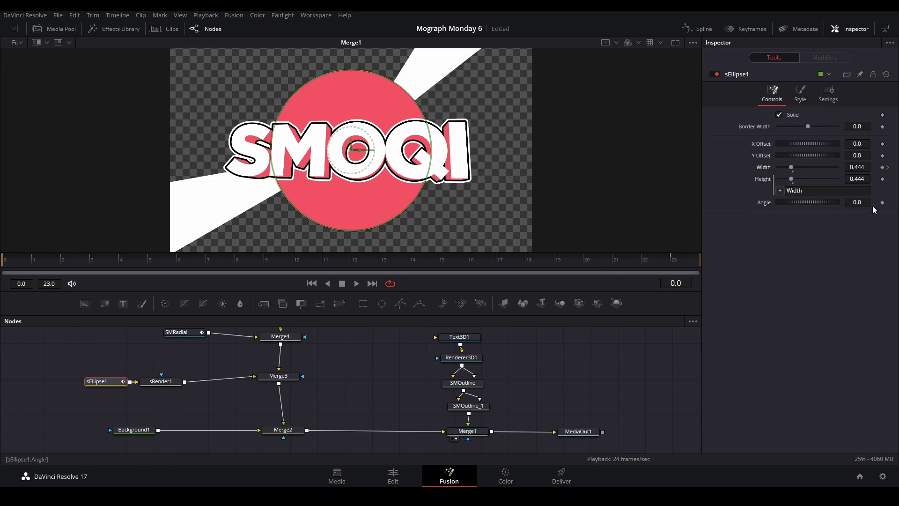
pyautogui.moveTo(862, 167); pyautogui.dragTo(780, 167)
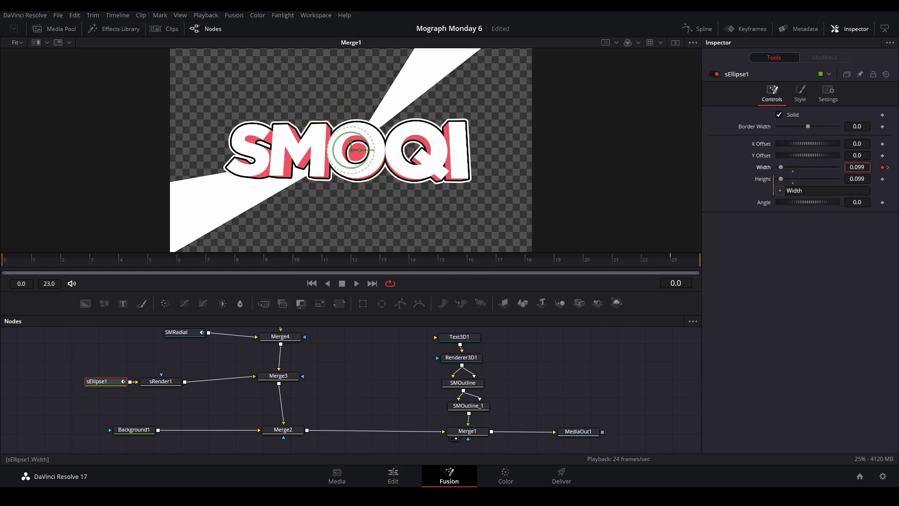
pyautogui.click(566, 365)
# Display sEllipse1's Width curve in the spline editor and fit it to view
pyautogui.click(700, 30)
pyautogui.click(124, 378)
pyautogui.click(533, 376)
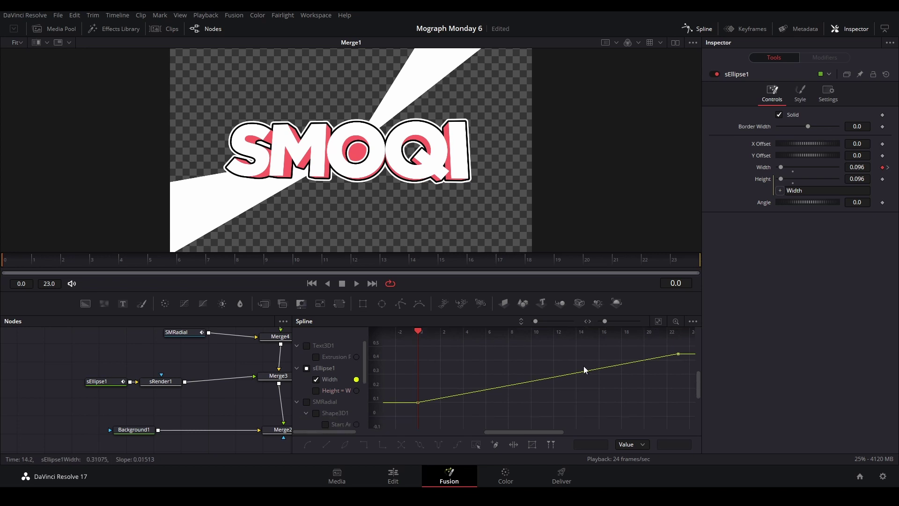
pyautogui.click(660, 321)
# Flatten both Width keyframes, pull the first keyframe's handle steeply upward for a fast, overshooting growth, and play the animation
pyautogui.moveTo(680, 341); pyautogui.dragTo(394, 431)
pyautogui.press('f')
pyautogui.moveTo(496, 422); pyautogui.dragTo(435, 356)
pyautogui.scroll(-2, 453, 370)
pyautogui.click(546, 383)
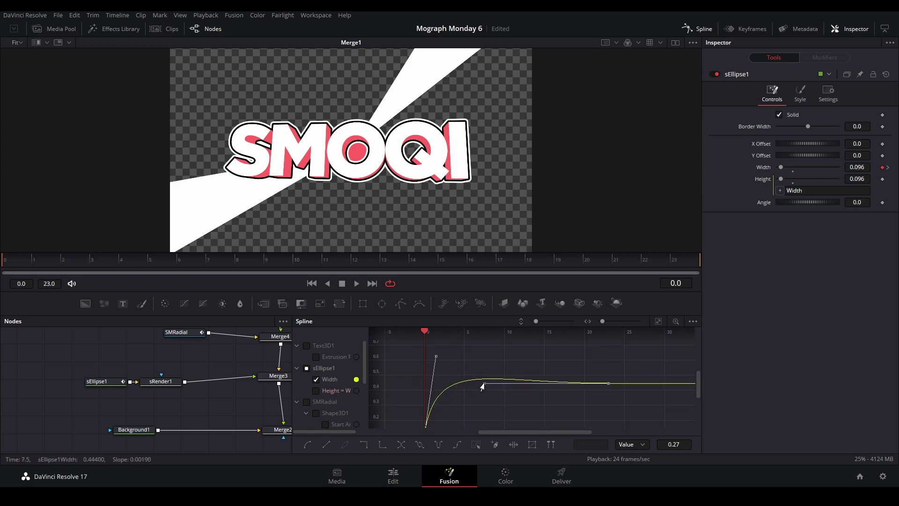
pyautogui.click(491, 415)
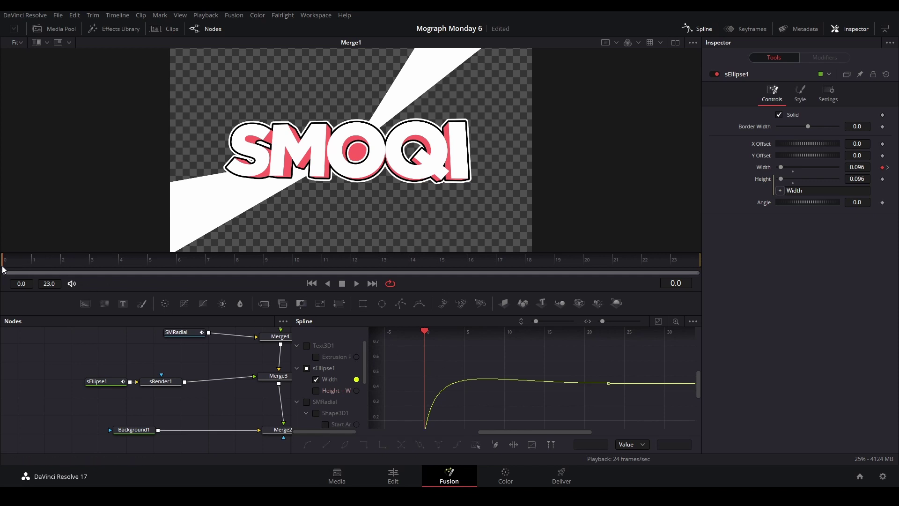
pyautogui.press('space')
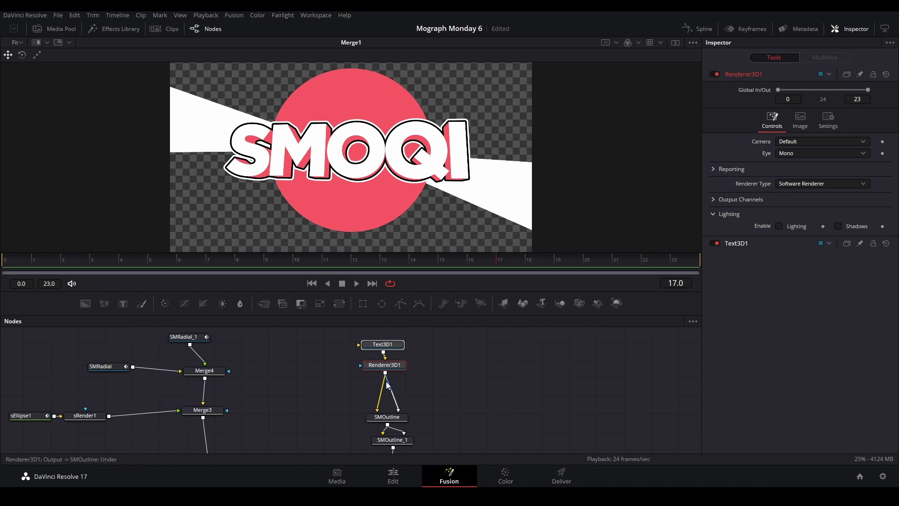
# Insert a router between Renderer3D1 and SMOutline and feed both of SMOutline's inputs from it
pyautogui.keyDown('alt'); pyautogui.click(387, 389); pyautogui.keyUp('alt')
pyautogui.scroll(2, 393, 391)
pyautogui.moveTo(436, 409); pyautogui.dragTo(396, 351)
pyautogui.moveTo(399, 383); pyautogui.dragTo(398, 361)
# Insert the plain Transform effect, not Transform (Xf), between Renderer3D1 and the router
pyautogui.click(403, 361)
pyautogui.hotkey('shift', 'space')
pyautogui.press('BackSpace')
pyautogui.press('BackSpace')
pyautogui.write('TRANSF')
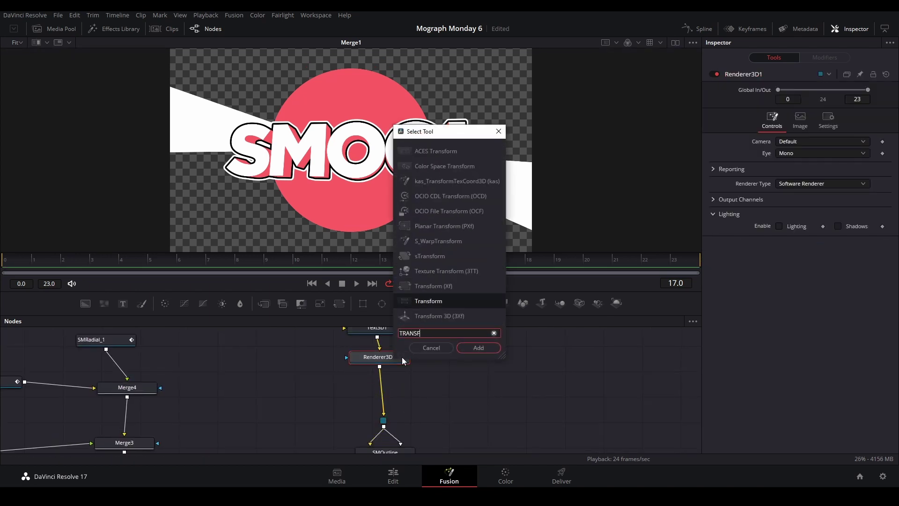
pyautogui.press('Return')
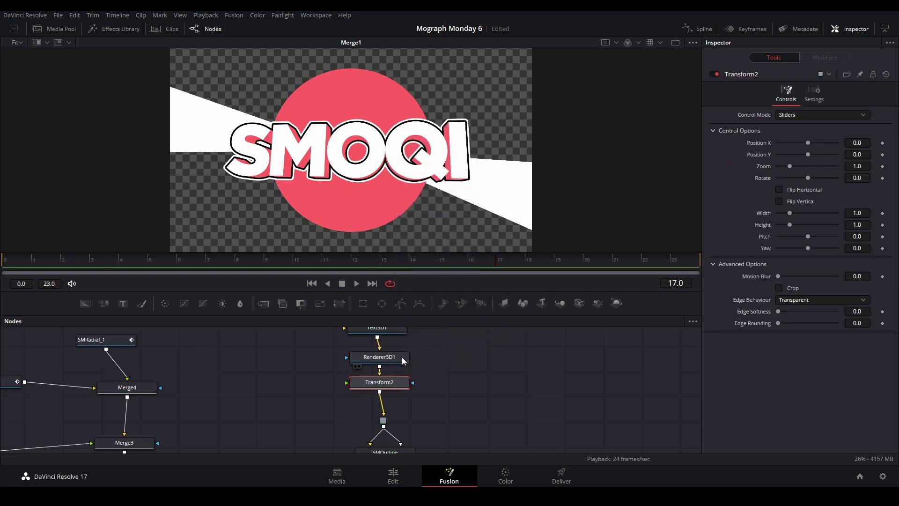
# Go to frame 23 and modify Transform2's Zoom with Anim Curves
pyautogui.click(667, 272)
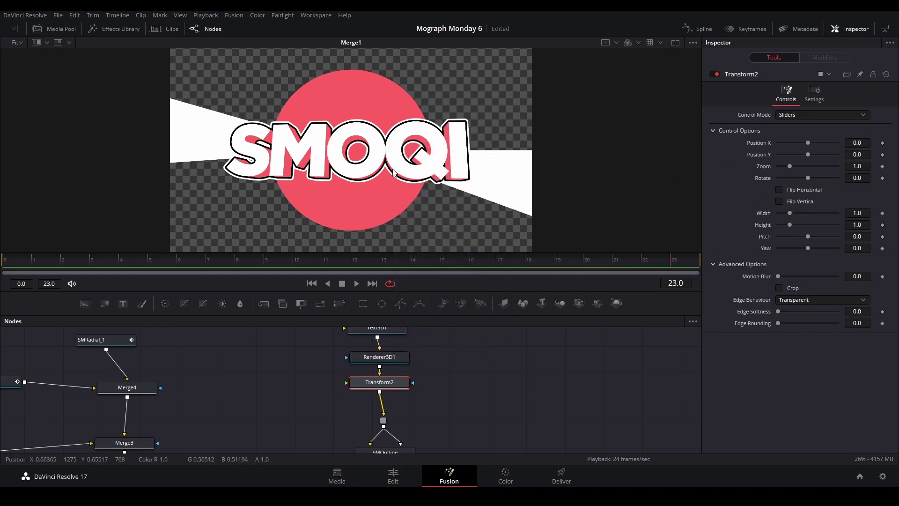
pyautogui.rightClick(768, 169)
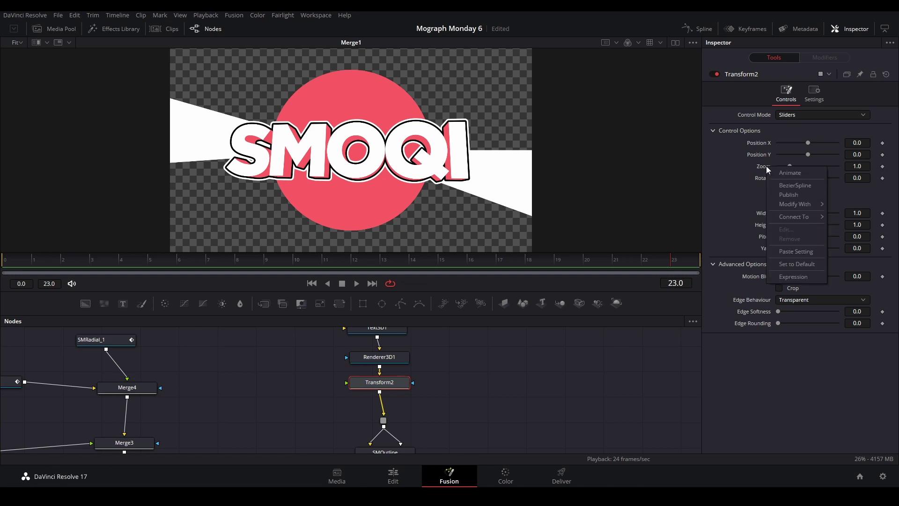
pyautogui.moveTo(789, 206)
pyautogui.click(746, 207)
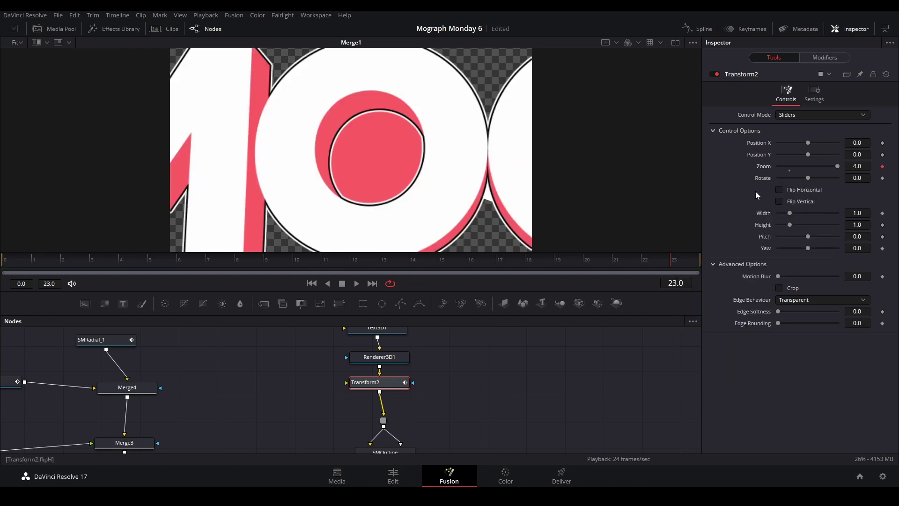
# Set the Zoom's Anim Curves source to Duration, the curve to Easing and the Out easing to Elastic
pyautogui.click(828, 59)
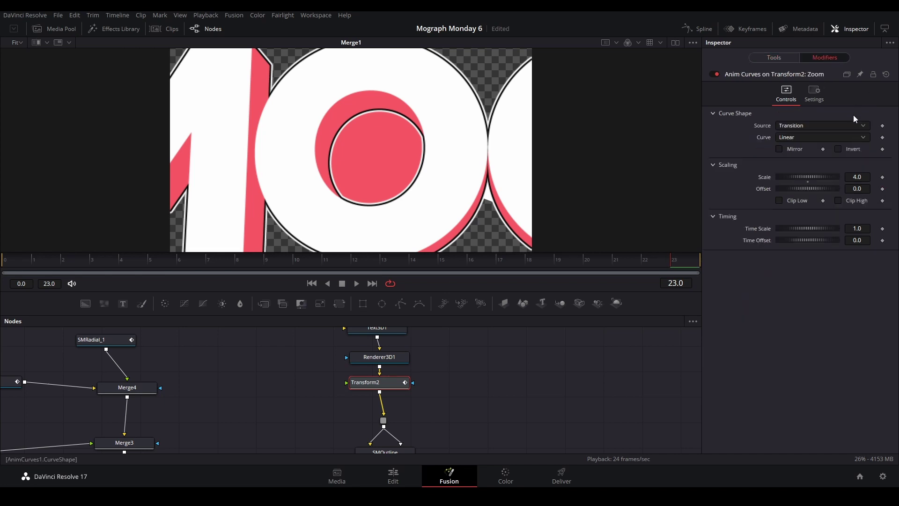
pyautogui.click(830, 125)
pyautogui.click(800, 149)
pyautogui.click(804, 138)
pyautogui.click(802, 162)
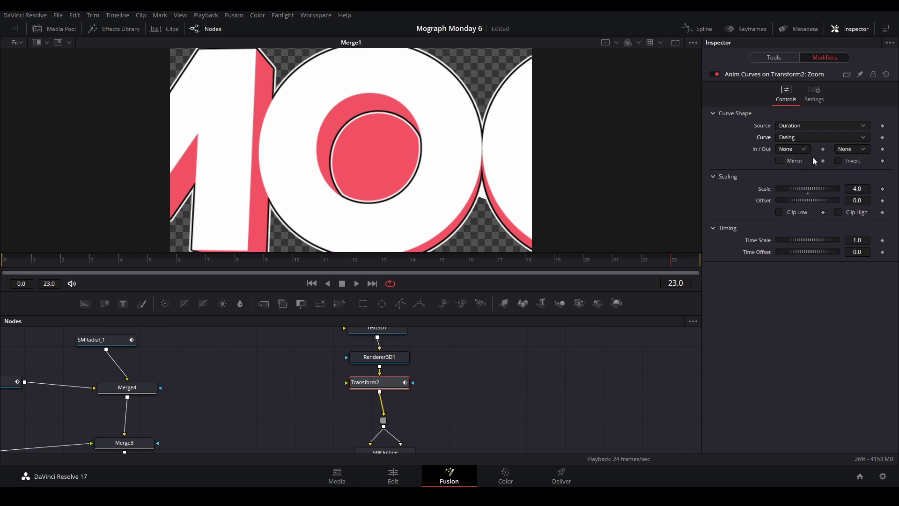
pyautogui.click(857, 154)
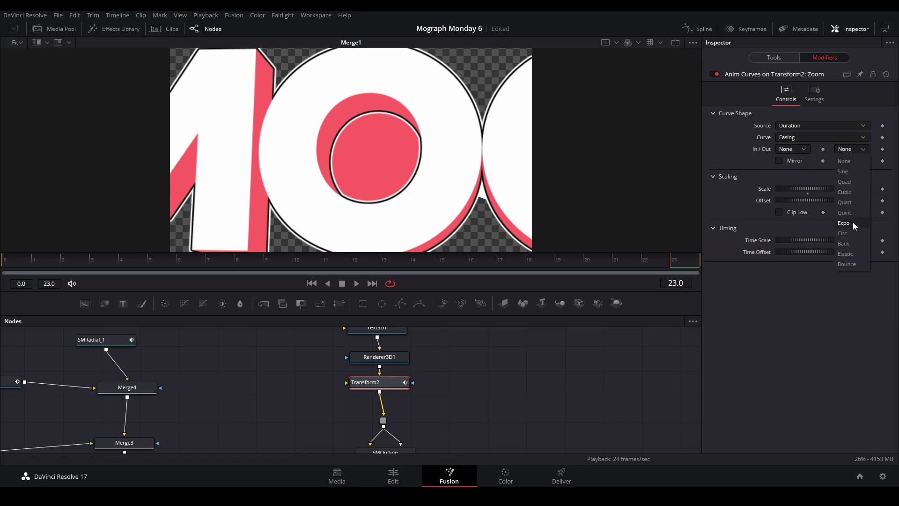
pyautogui.click(849, 251)
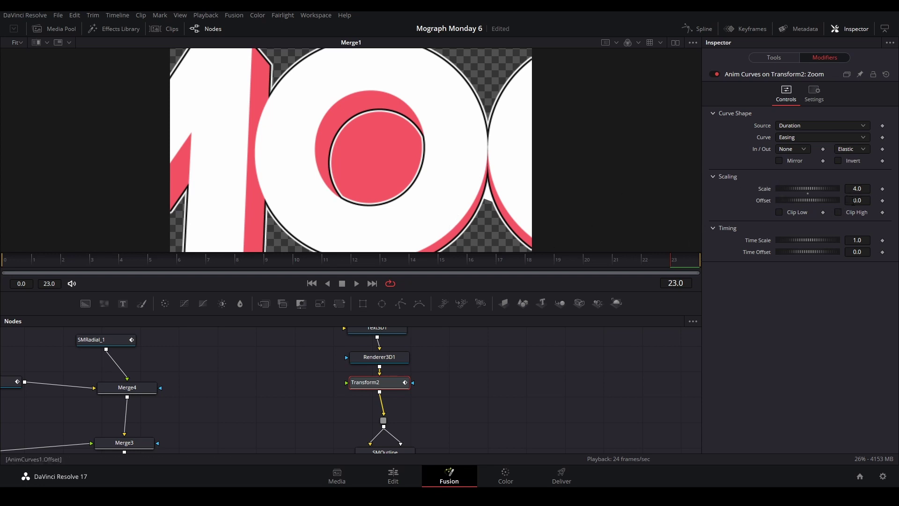
# Set the Anim Curves Offset to 1 and Scale to 0.2, and play the animation
pyautogui.click(858, 201)
pyautogui.write('1')
pyautogui.press('Return')
pyautogui.click(862, 189)
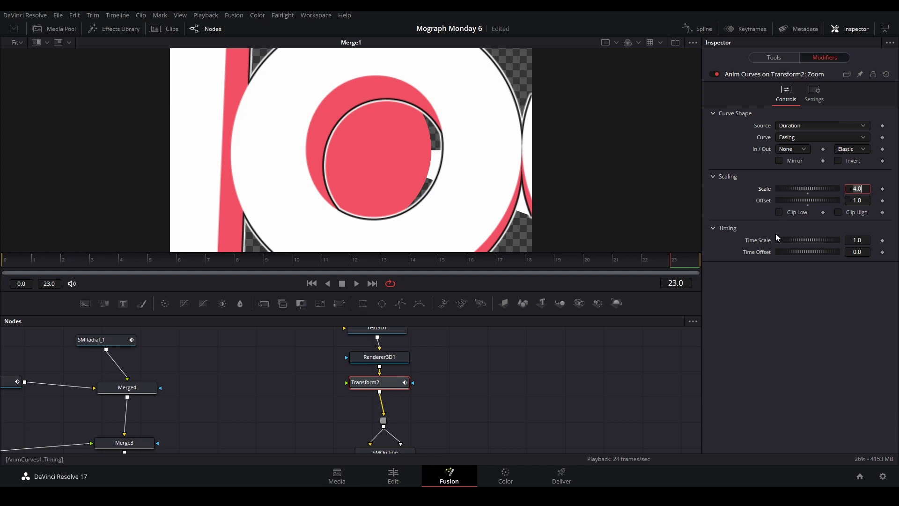
pyautogui.press('Return')
pyautogui.press('space')
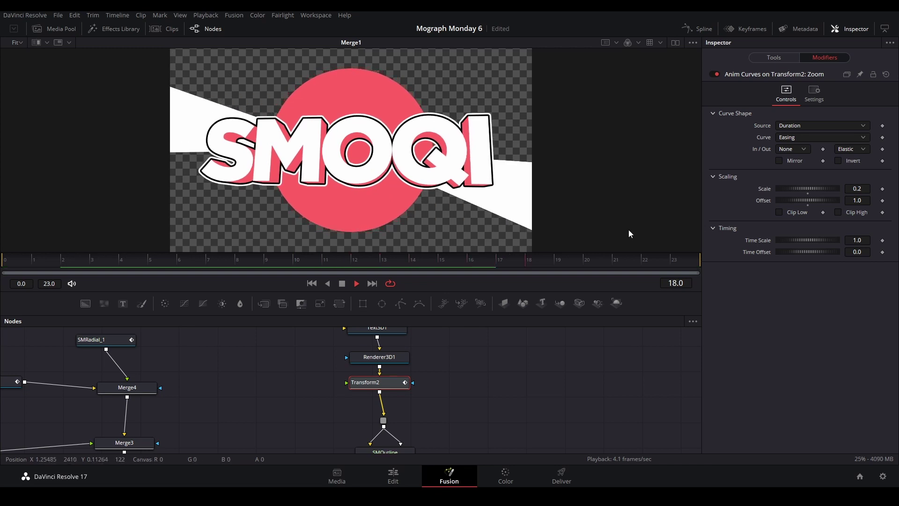
# Set the Zoom's Anim Curves Offset to 0 and Scale to 1.2, and play the animation
pyautogui.press('space')
pyautogui.doubleClick(857, 200)
pyautogui.write('0')
pyautogui.press('Return')
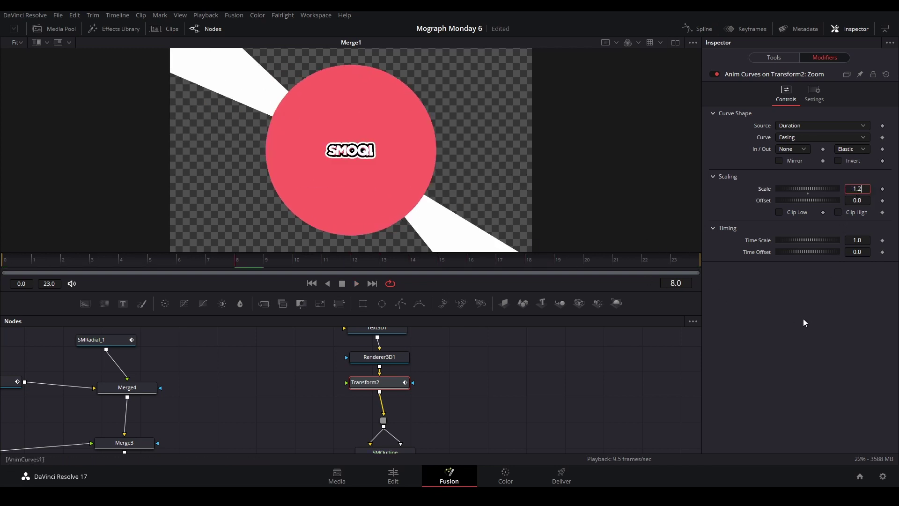
pyautogui.write('1.2')
pyautogui.press('Return')
pyautogui.press('space')
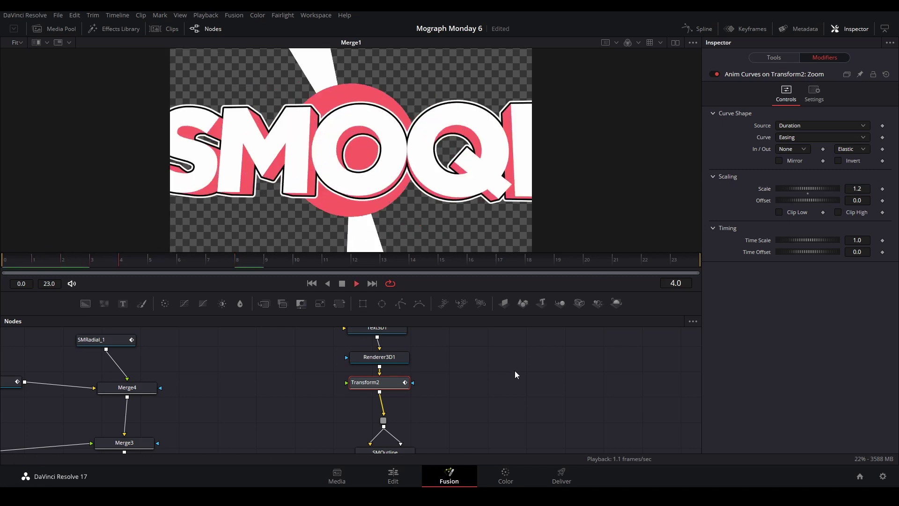
# Set the Anim Curves Scale to 1.1 and play the animation from the start, with Transform2's controls shown
pyautogui.press('space')
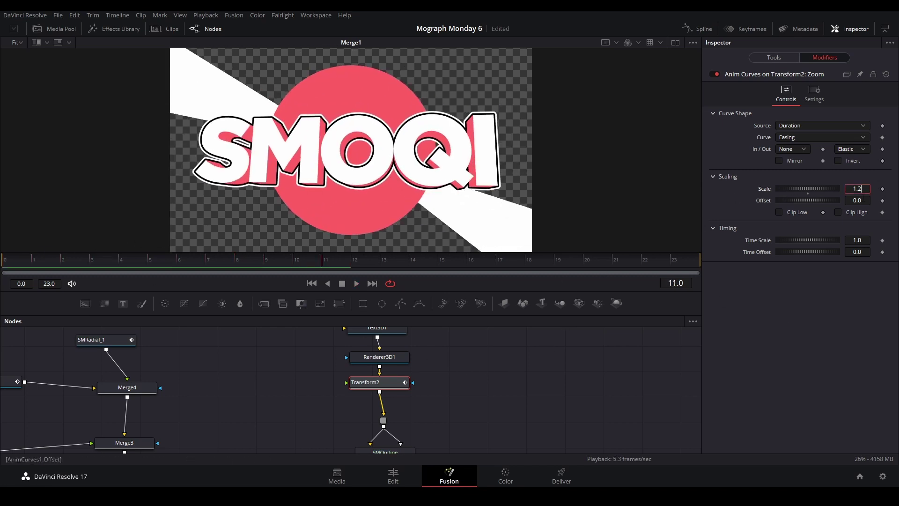
pyautogui.press('Return')
pyautogui.click(16, 263)
pyautogui.press('space')
pyautogui.click(370, 382)
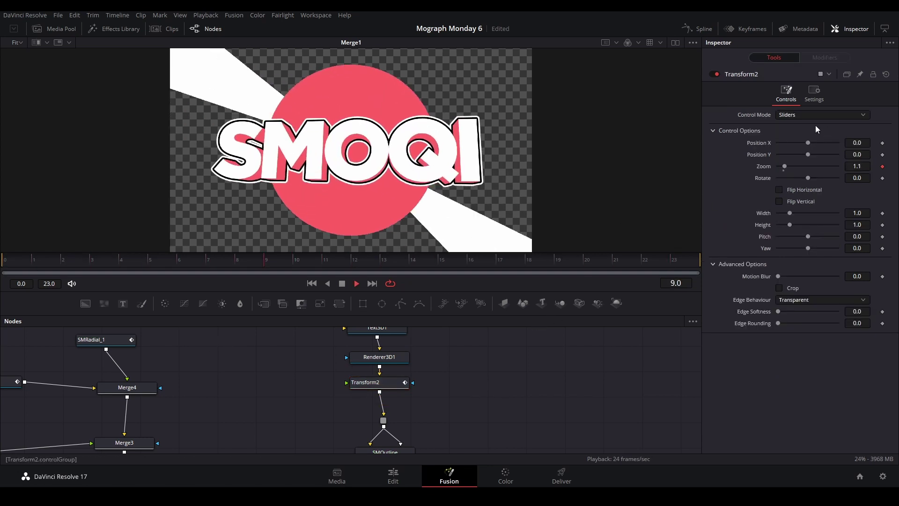
pyautogui.press('space')
# Show Transform2's Zoom curve fitted in the Spline editor and go to frame 23
pyautogui.moveTo(528, 357); pyautogui.dragTo(336, 321)
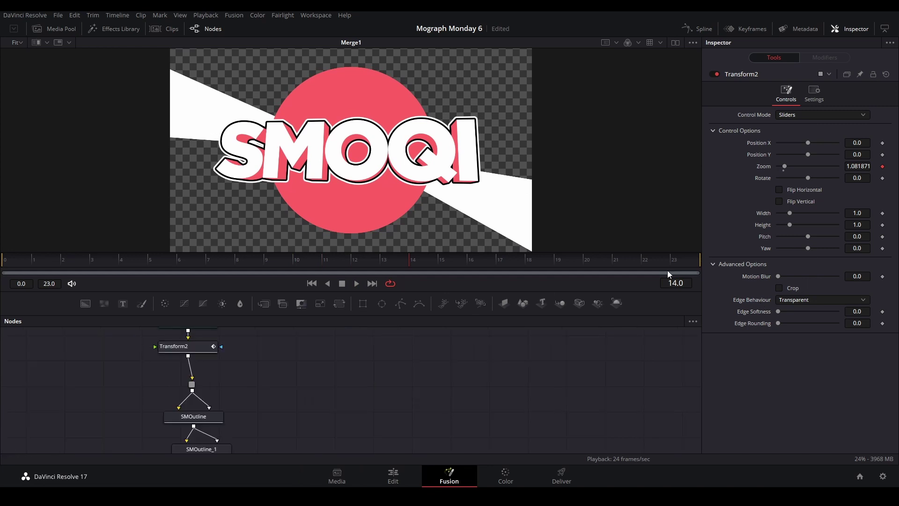
pyautogui.click(696, 27)
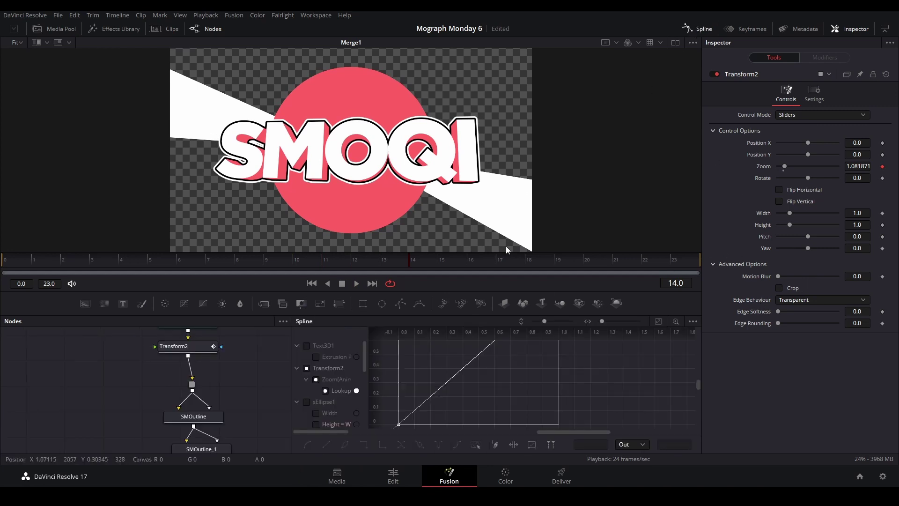
pyautogui.click(316, 380)
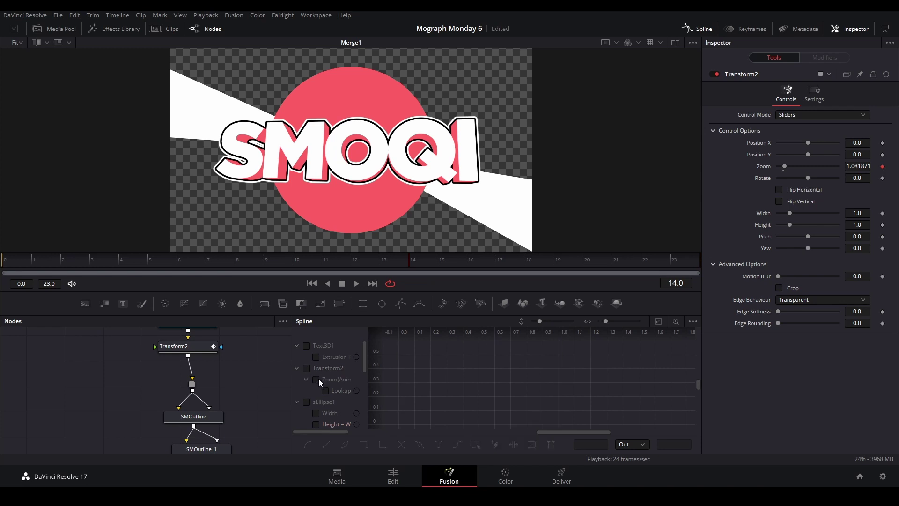
pyautogui.click(657, 321)
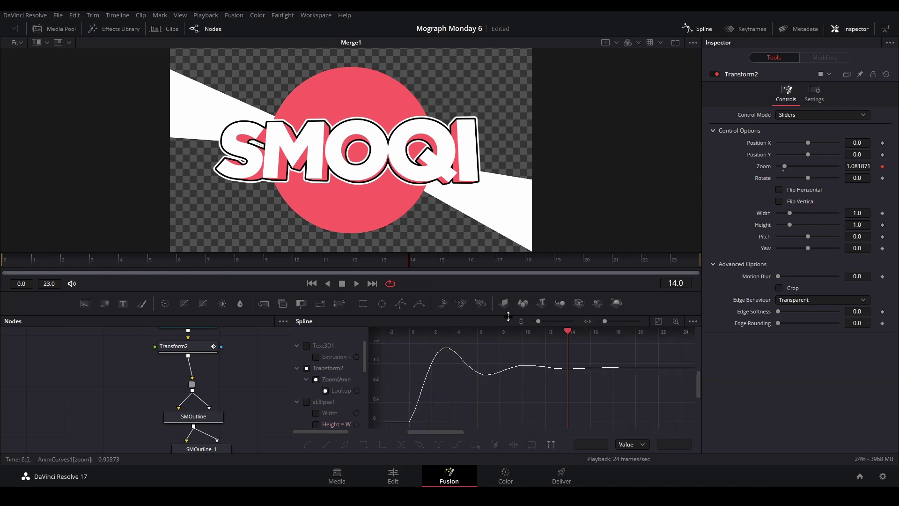
pyautogui.click(661, 260)
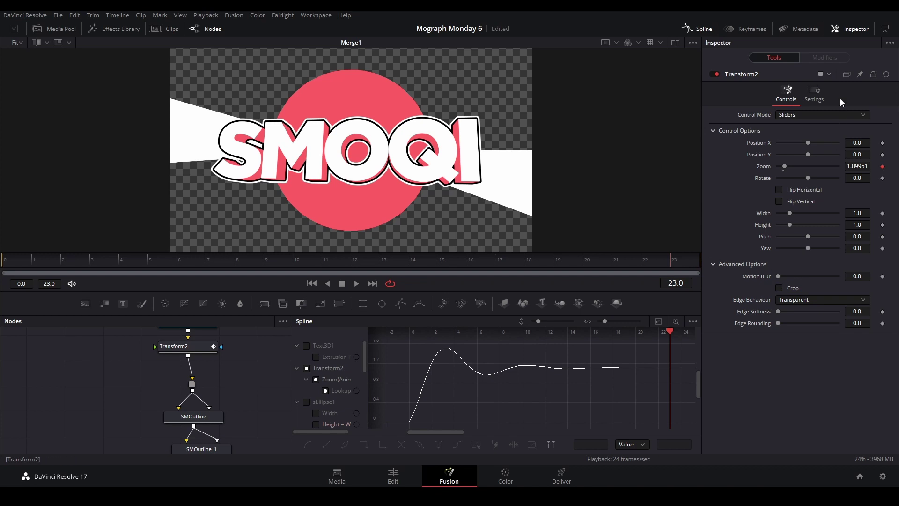
# Set the Time Scale of Transform2's Zoom Anim Curves to 0.672 and play the animation from the start
pyautogui.click(174, 346)
pyautogui.click(824, 57)
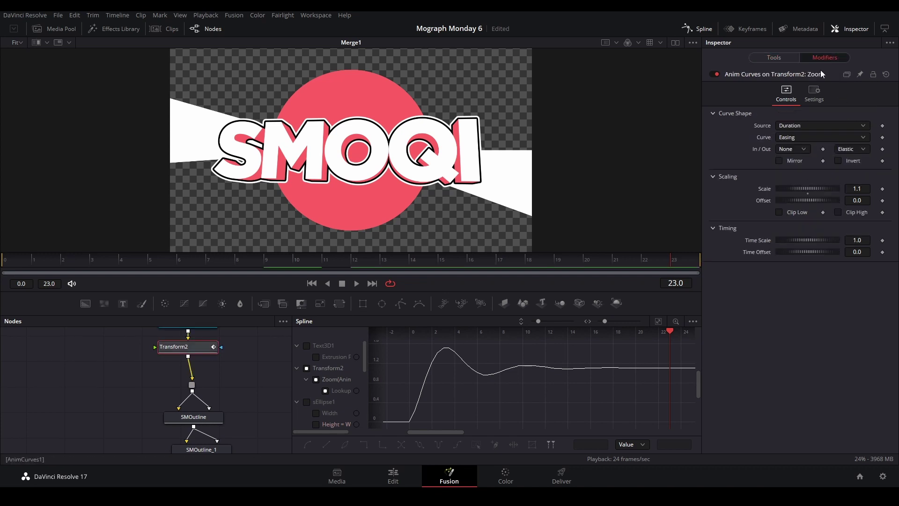
pyautogui.moveTo(815, 240); pyautogui.dragTo(793, 240)
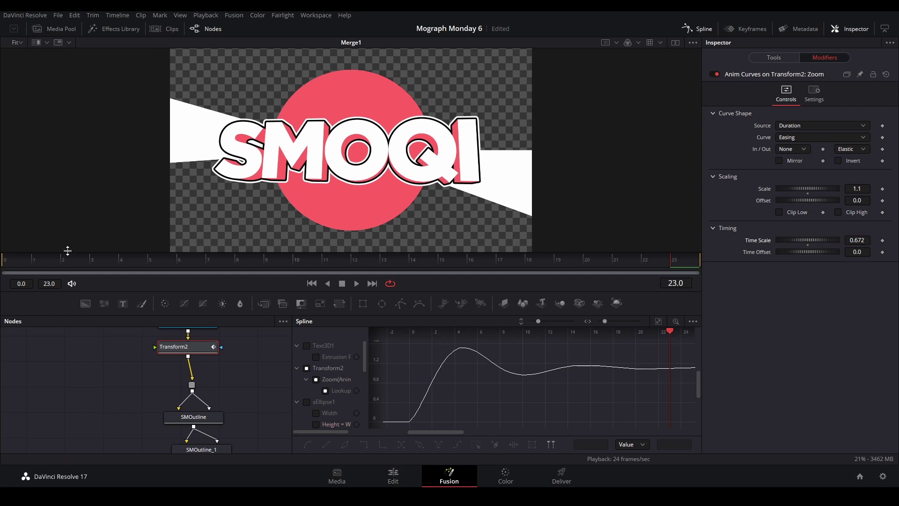
pyautogui.click(4, 261)
pyautogui.press('space')
# Paste a copy of the router and two SMOutline nodes and wire it between sRender1 and Merge3
pyautogui.click(63, 355)
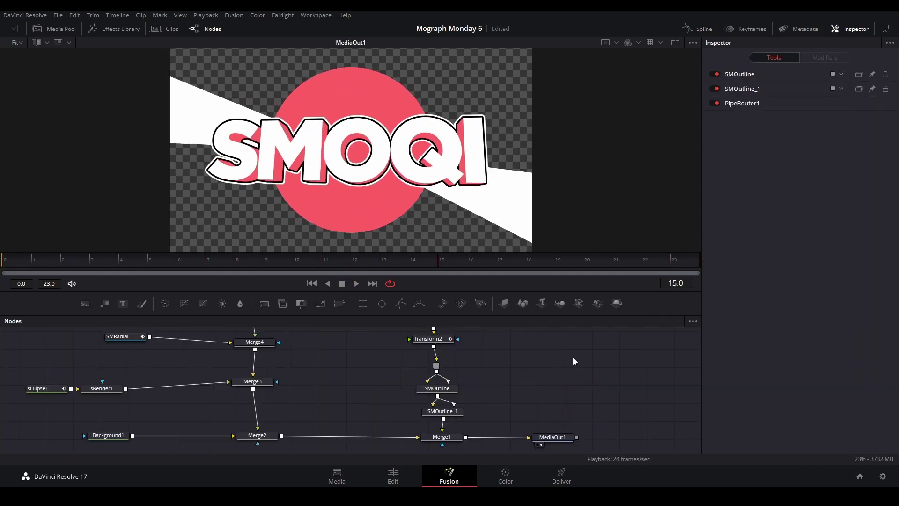
pyautogui.moveTo(572, 357); pyautogui.dragTo(503, 411)
pyautogui.moveTo(177, 379); pyautogui.dragTo(120, 391)
pyautogui.hotkey('ctrl', 'v')
pyautogui.moveTo(208, 440); pyautogui.dragTo(285, 388)
pyautogui.moveTo(353, 386); pyautogui.dragTo(271, 365)
pyautogui.moveTo(300, 411); pyautogui.dragTo(412, 384)
# Paste another copy of the router and outline nodes and wire it between SMRadial and Merge4
pyautogui.scroll(2, 324, 404)
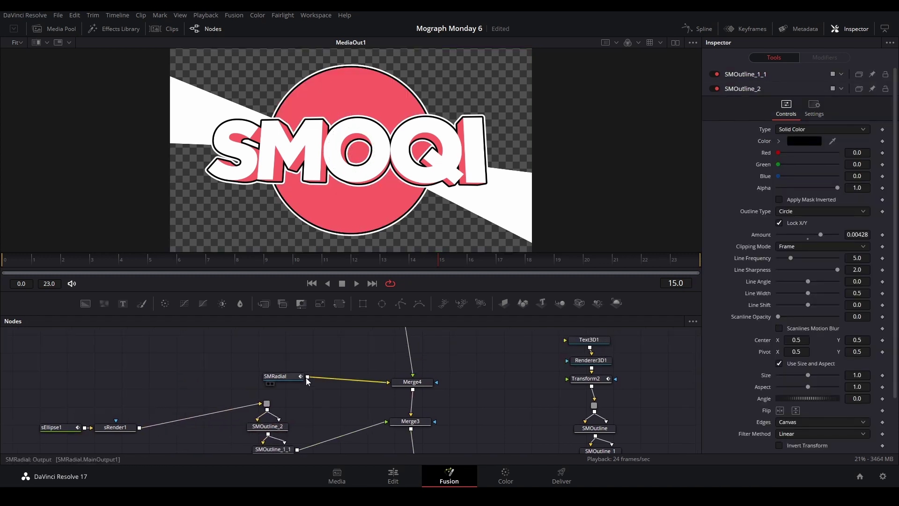
pyautogui.moveTo(290, 376); pyautogui.dragTo(143, 360)
pyautogui.moveTo(368, 380); pyautogui.dragTo(318, 368)
pyautogui.hotkey('ctrl', 'v')
pyautogui.click(194, 364)
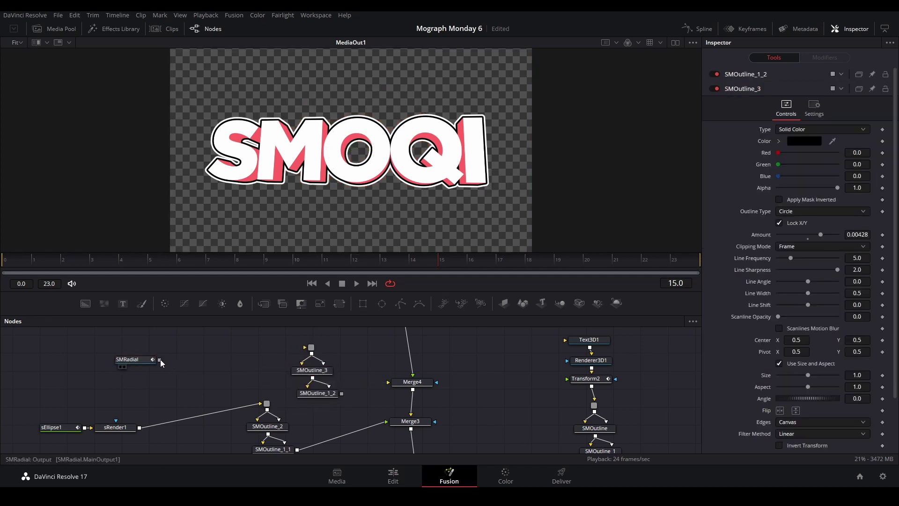
pyautogui.moveTo(159, 359); pyautogui.dragTo(308, 348)
pyautogui.moveTo(341, 393); pyautogui.dragTo(402, 389)
# Paste a third copy of the router and outline nodes and wire it between SMRadial_1 and Merge4
pyautogui.scroll(4, 352, 420)
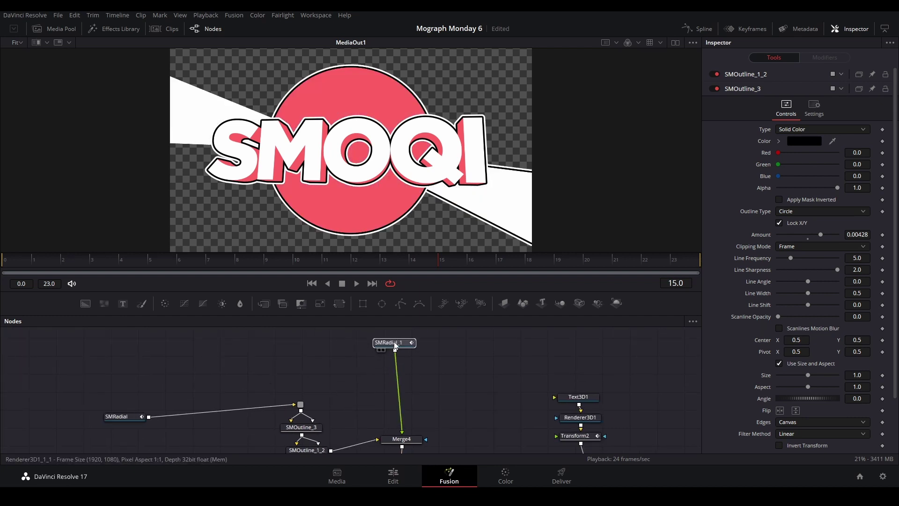
pyautogui.click(392, 349)
pyautogui.click(374, 378)
pyautogui.hotkey('ctrl', 'v')
pyautogui.moveTo(358, 402); pyautogui.dragTo(430, 368)
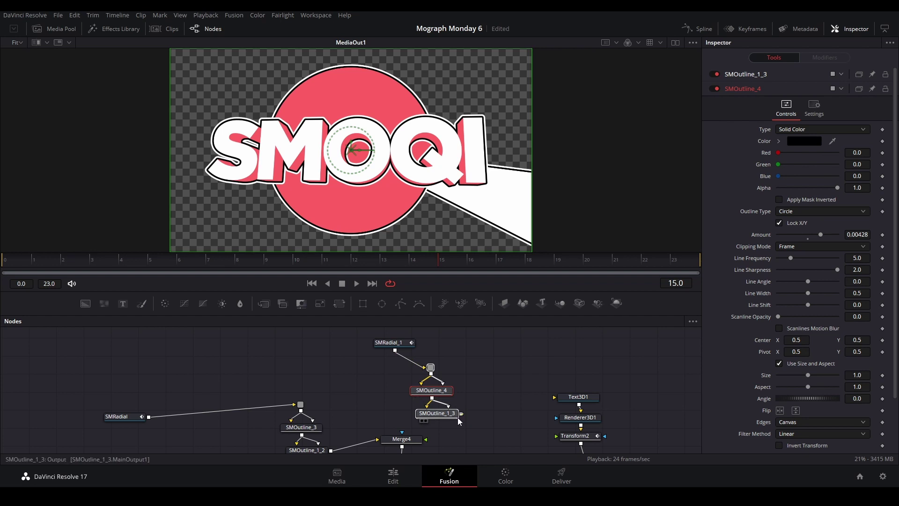
pyautogui.moveTo(450, 424); pyautogui.dragTo(425, 439)
pyautogui.click(482, 422)
pyautogui.moveTo(482, 423); pyautogui.dragTo(410, 380)
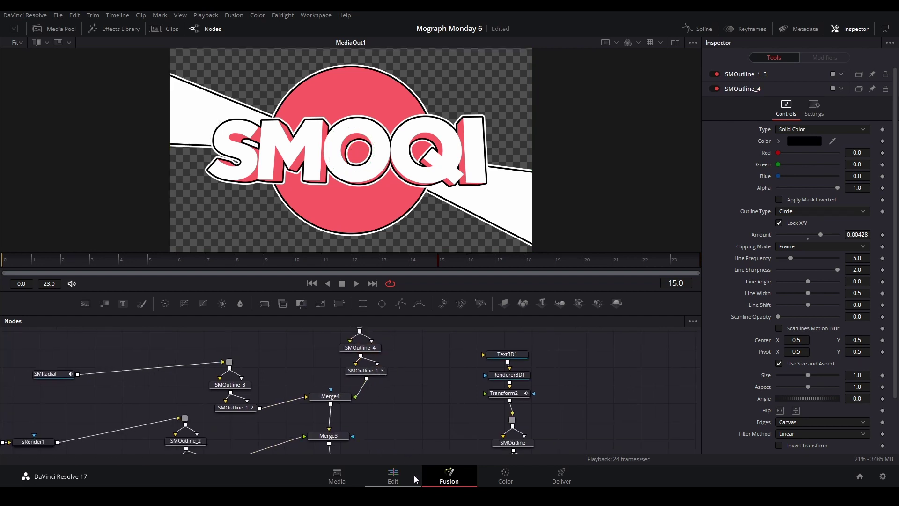
# Switch to the Edit page and play the Fusion Composition clip from the start of Timeline 3
pyautogui.click(400, 477)
pyautogui.moveTo(471, 348); pyautogui.dragTo(325, 348)
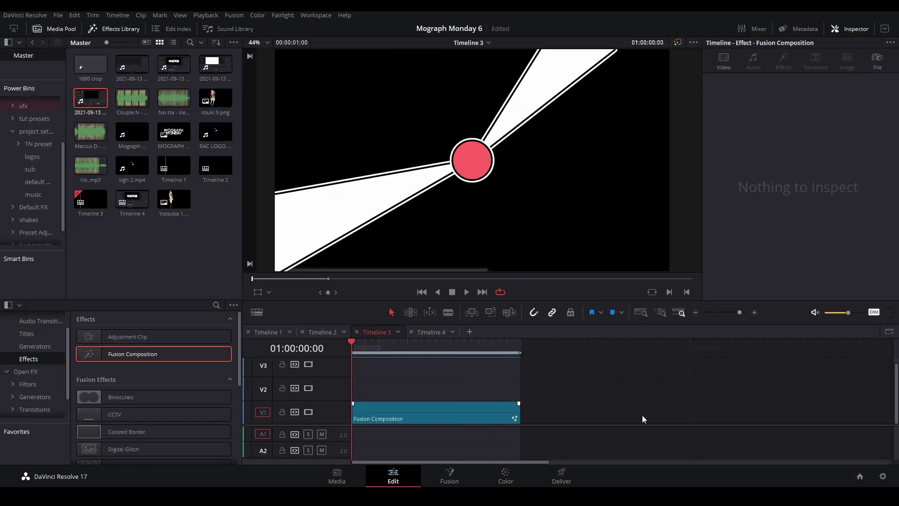
pyautogui.press('space')
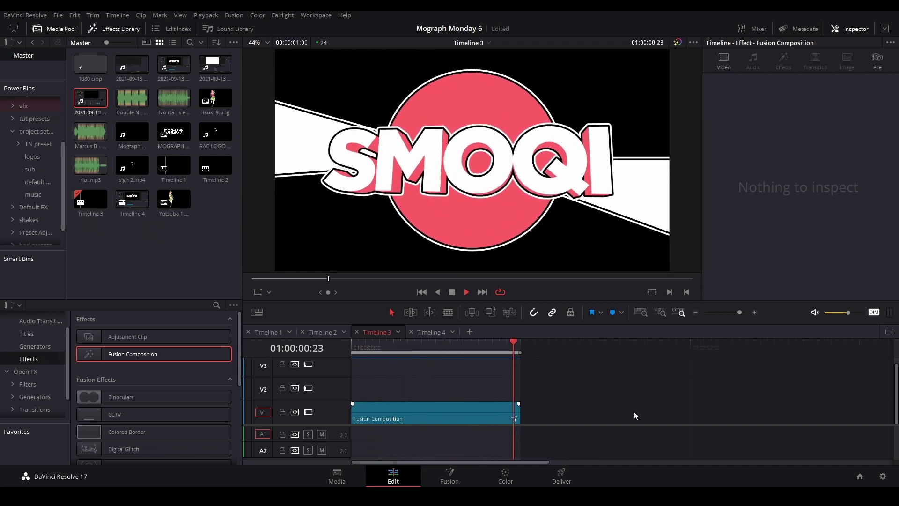